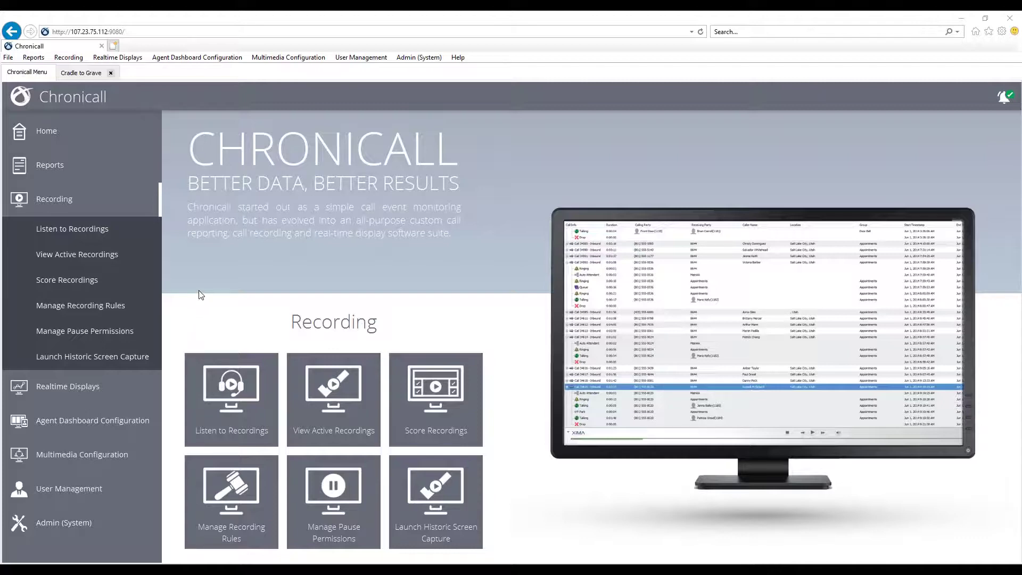
Expand Reports in the Chronicall Menu sidebar to show its report tiles.
{"action": "left_click", "coordinate": [48, 165]}
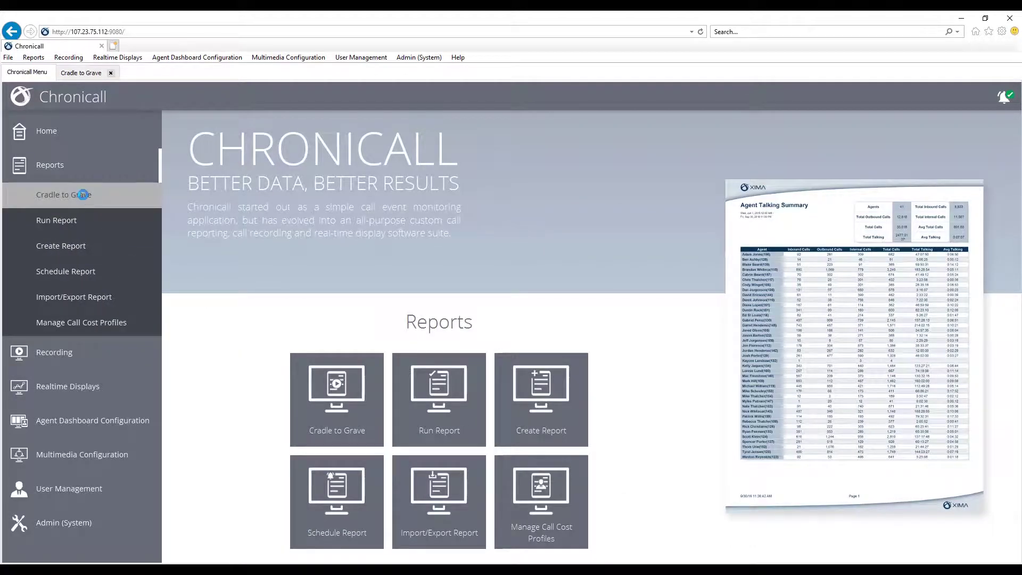
Run a Cradle to Grave report for June 26, 2018.
{"action": "left_click", "coordinate": [83, 195]}
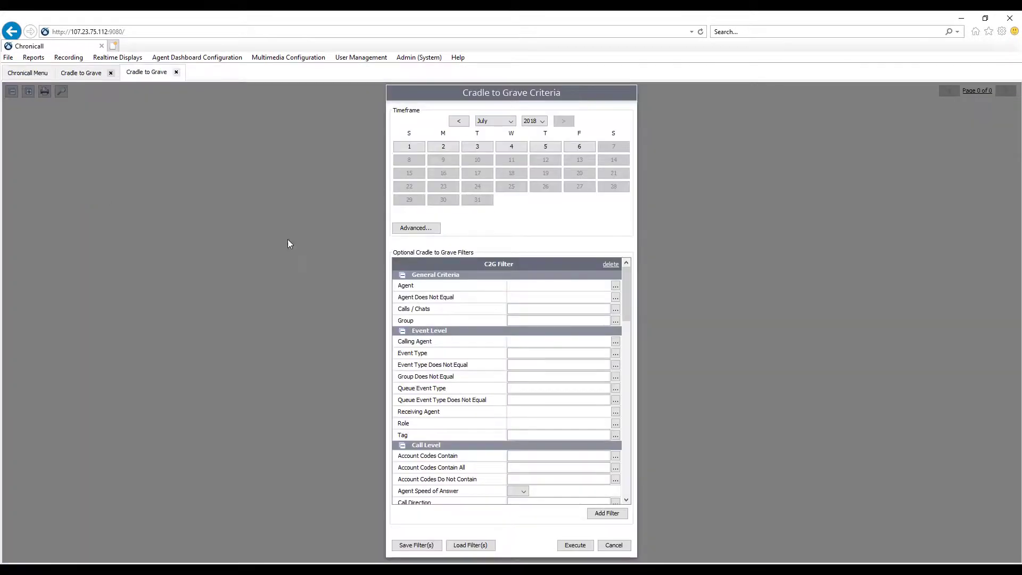
{"action": "left_click", "coordinate": [459, 121]}
{"action": "left_click", "coordinate": [475, 201]}
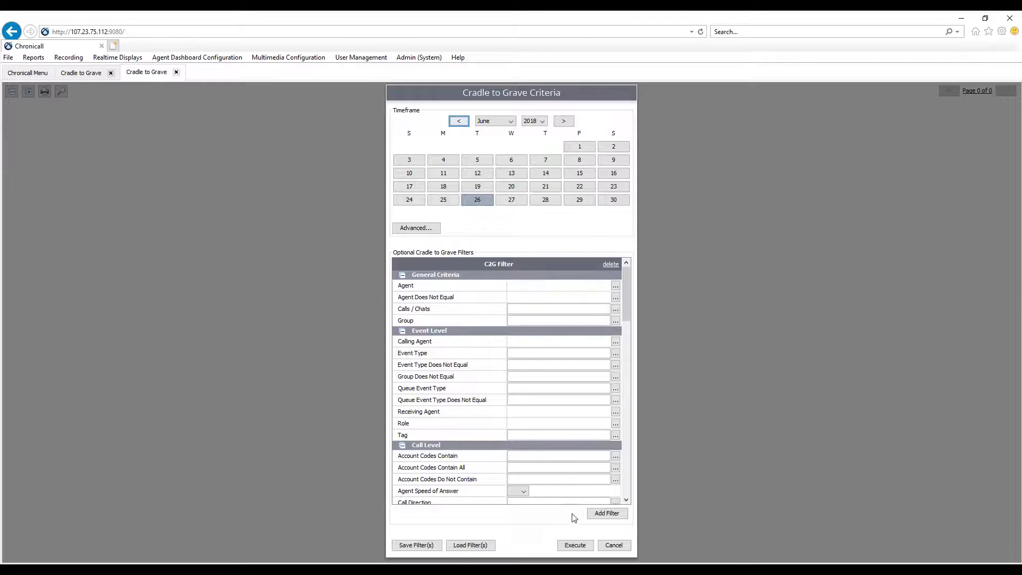
{"action": "left_click", "coordinate": [575, 545]}
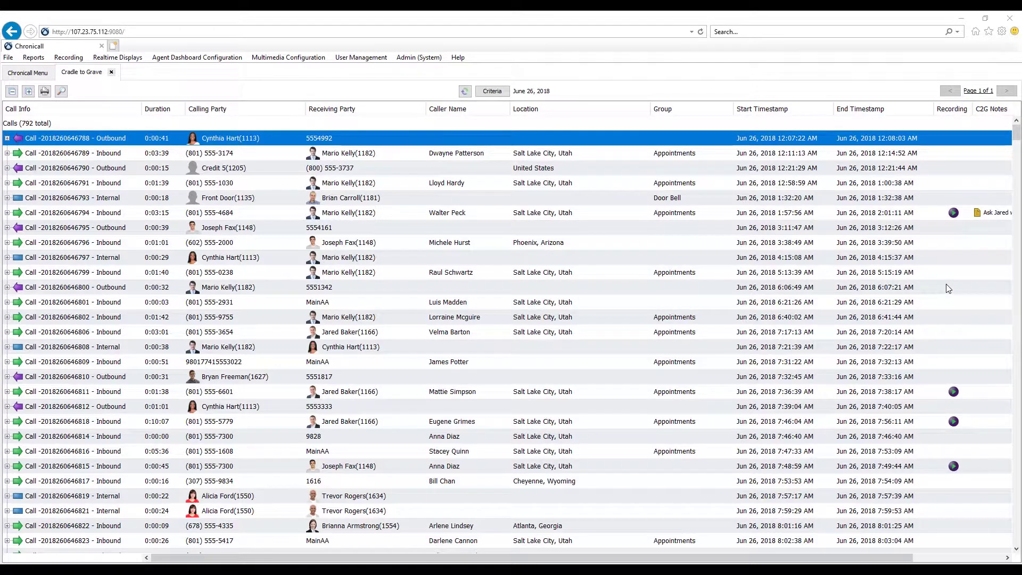
Play and pause call 6794's recording, then step through its events to the second Talking row.
{"action": "left_click", "coordinate": [953, 213]}
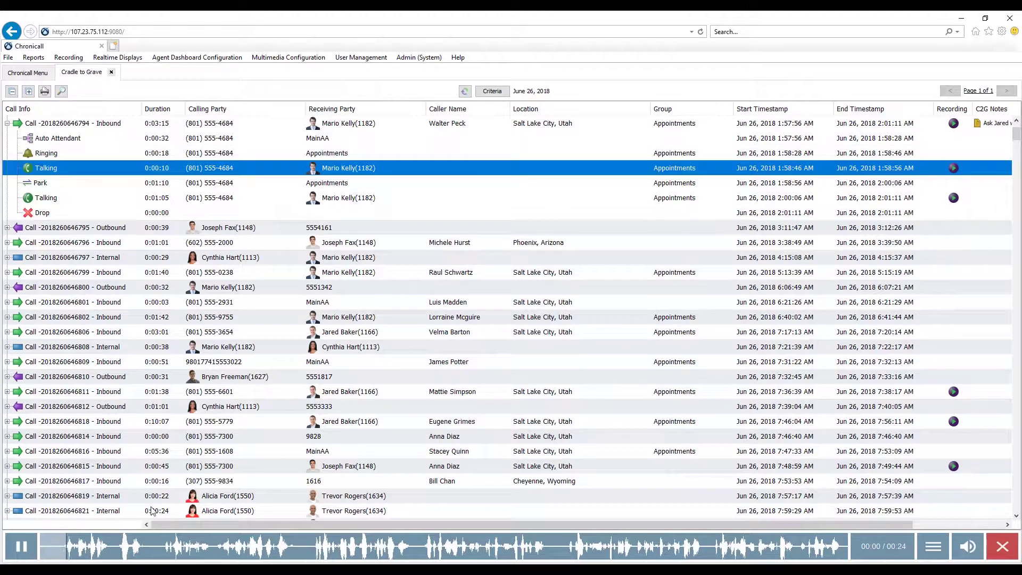
{"action": "left_click", "coordinate": [27, 544]}
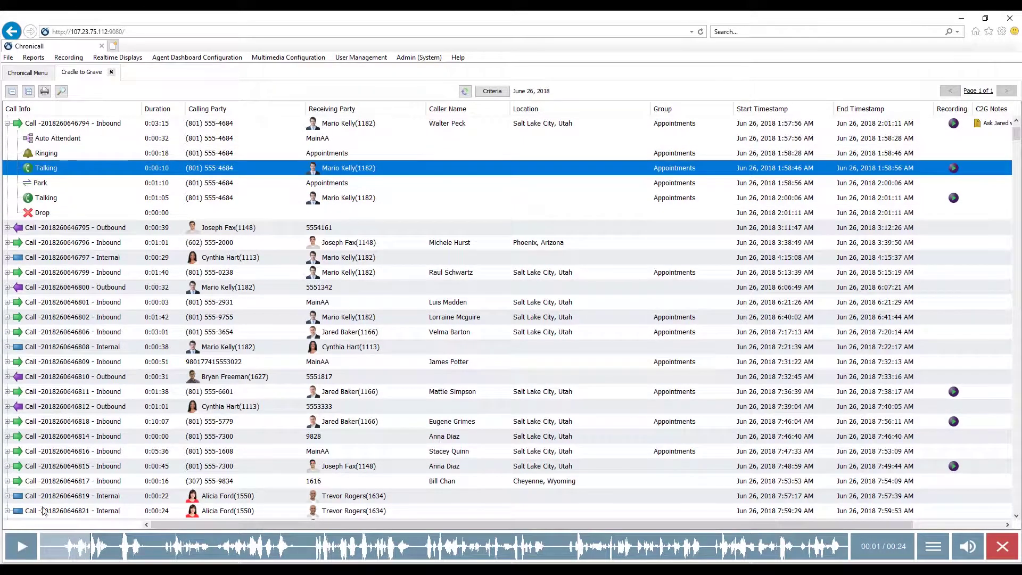
{"action": "left_click", "coordinate": [76, 139]}
{"action": "left_click", "coordinate": [74, 153]}
{"action": "left_click", "coordinate": [73, 165]}
{"action": "left_click", "coordinate": [74, 183]}
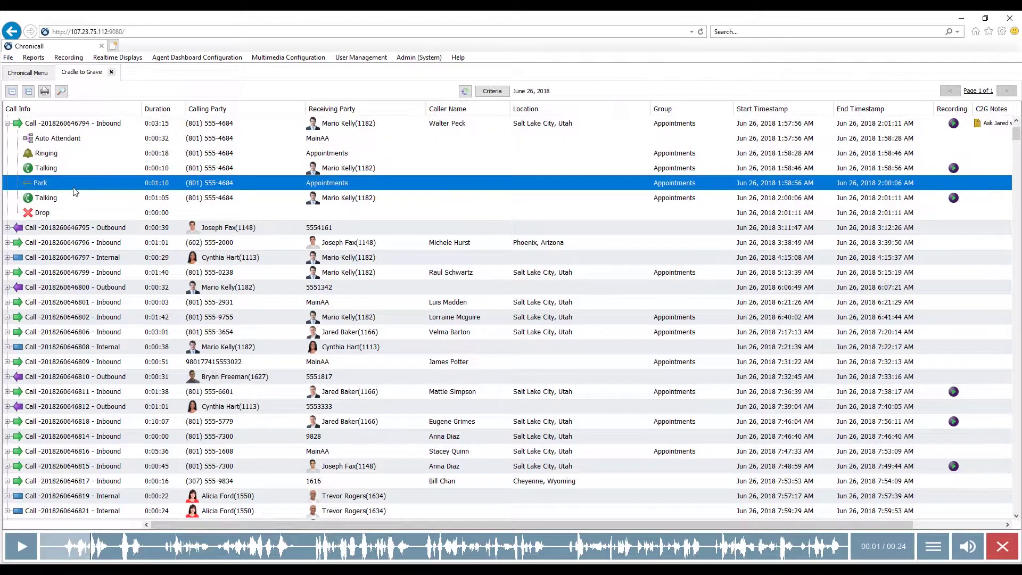
{"action": "left_click", "coordinate": [79, 200]}
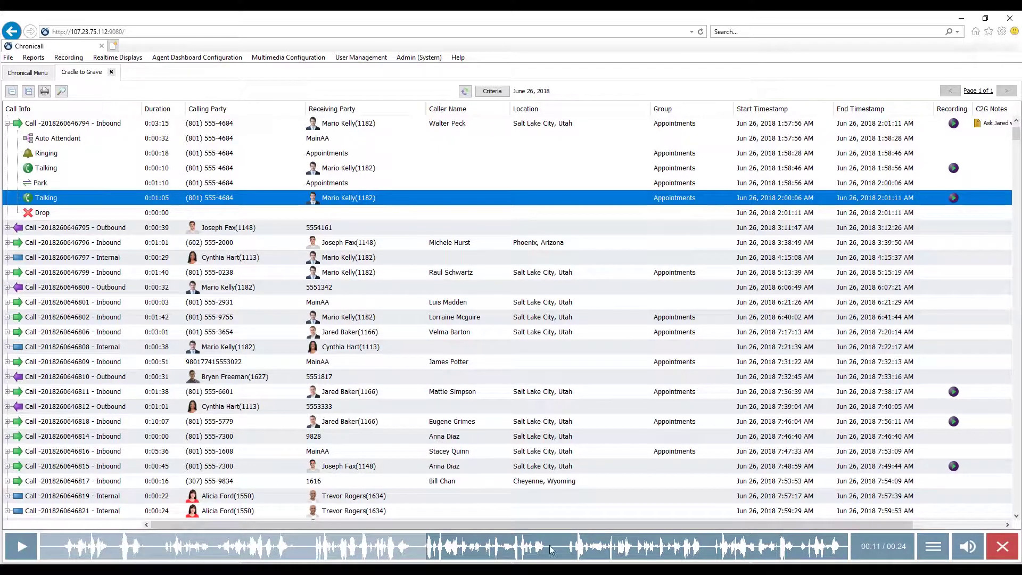
Show the recording's notes through the player menu's View Notes option.
{"action": "left_click", "coordinate": [935, 547]}
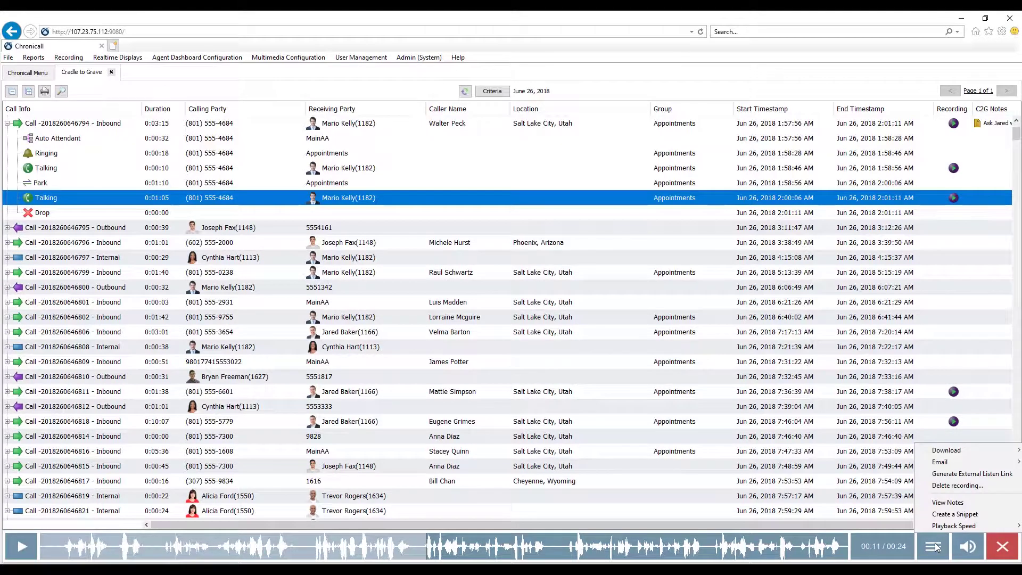
{"action": "mouse_move", "coordinate": [963, 451]}
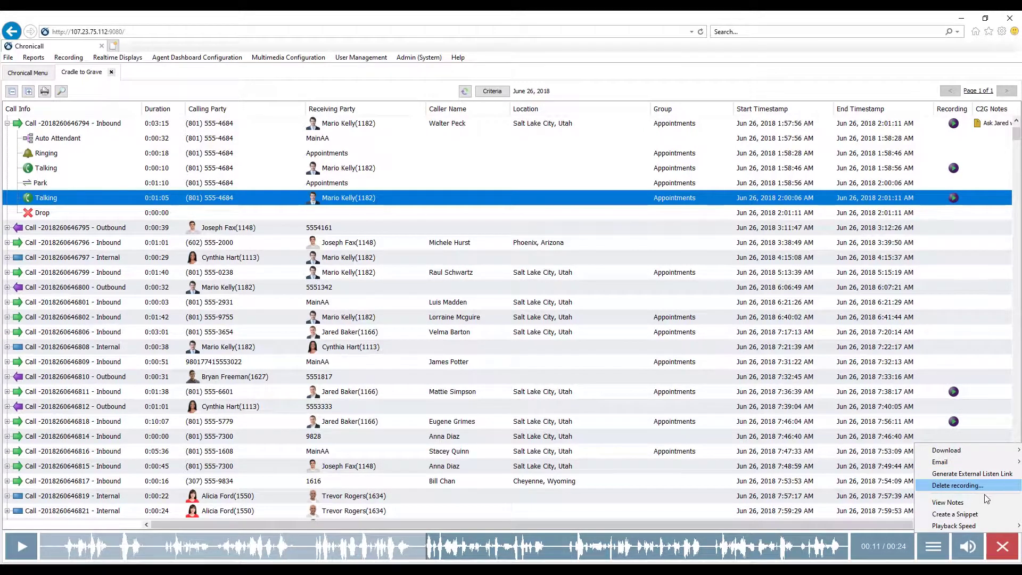
{"action": "left_click", "coordinate": [972, 501]}
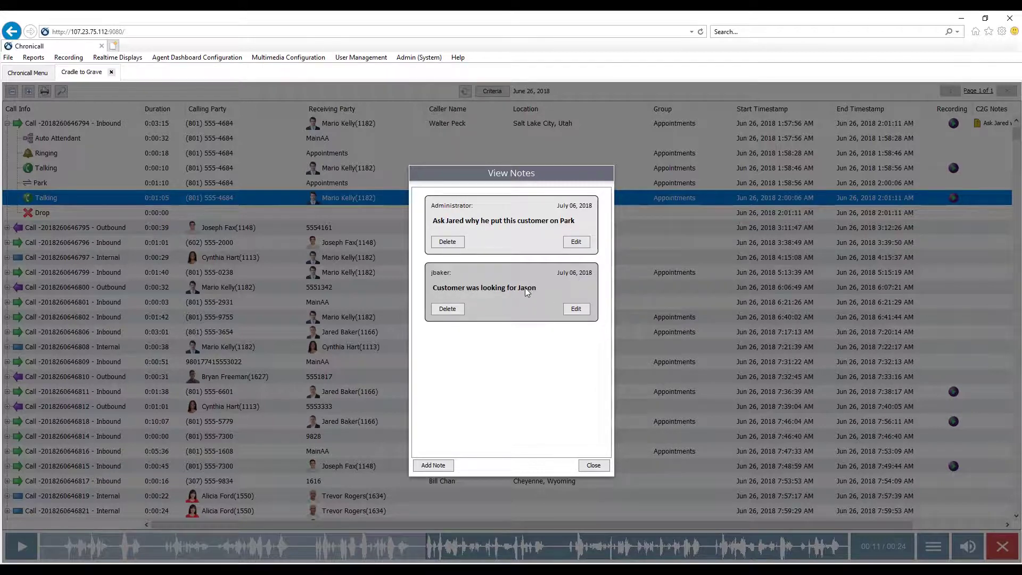
Close the notes, try a 00:08–00:11 snippet, then exit back to the full recording.
{"action": "left_click", "coordinate": [593, 465]}
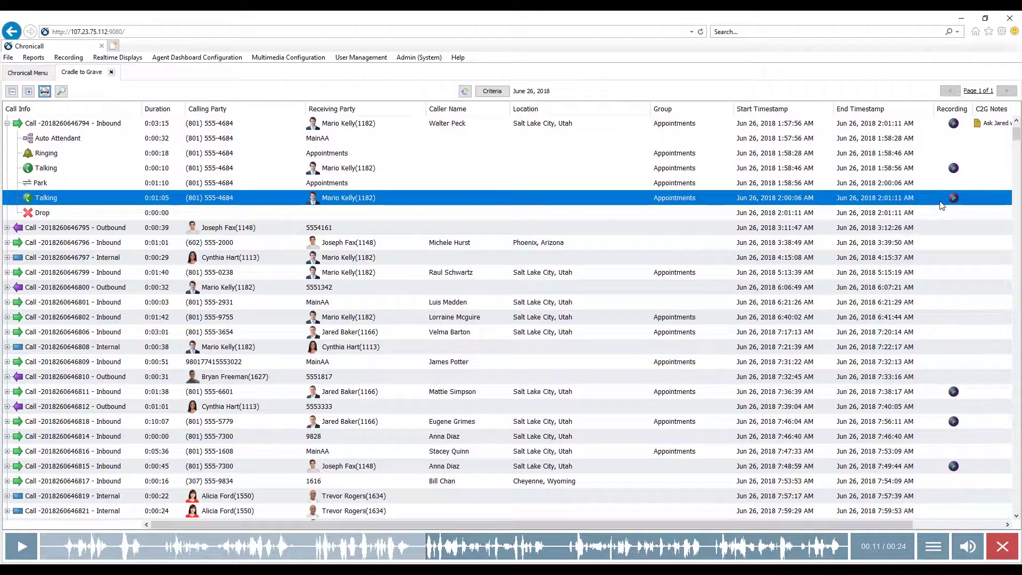
{"action": "left_click", "coordinate": [937, 552]}
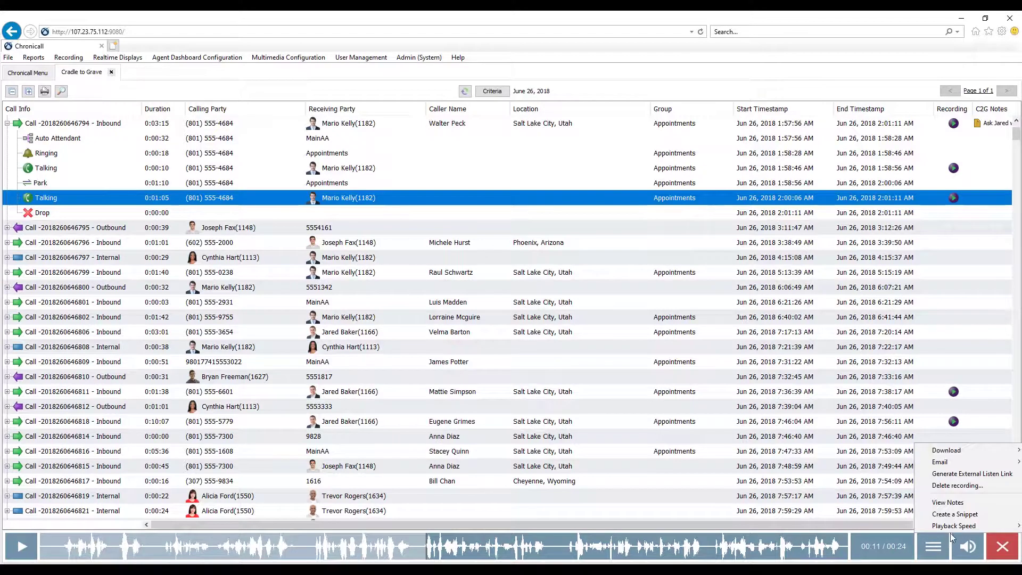
{"action": "left_click", "coordinate": [958, 514]}
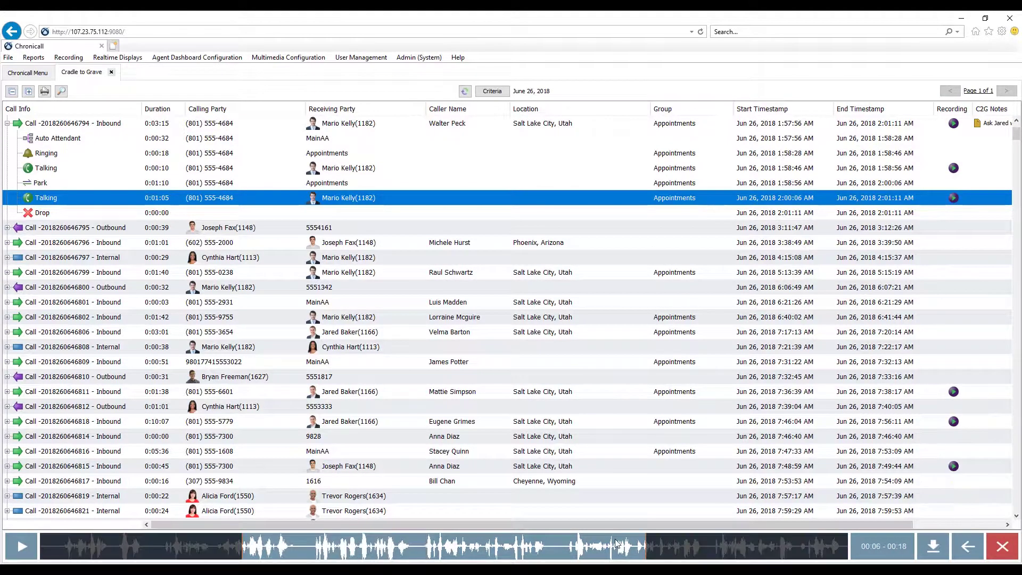
{"action": "left_click_drag", "start_coordinate": [242, 547], "coordinate": [316, 546]}
{"action": "left_click_drag", "start_coordinate": [647, 548], "coordinate": [411, 541]}
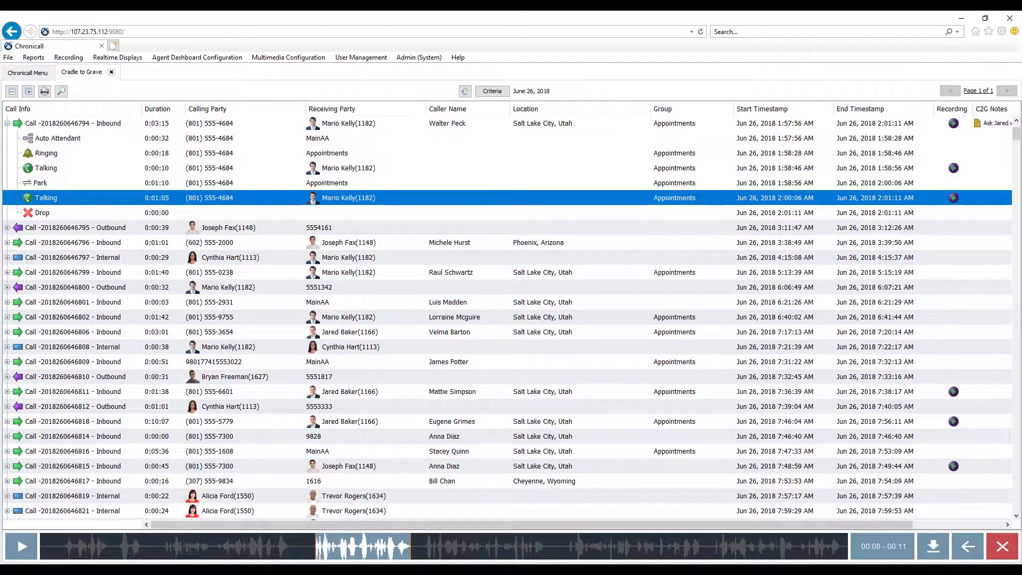
{"action": "left_click", "coordinate": [967, 548]}
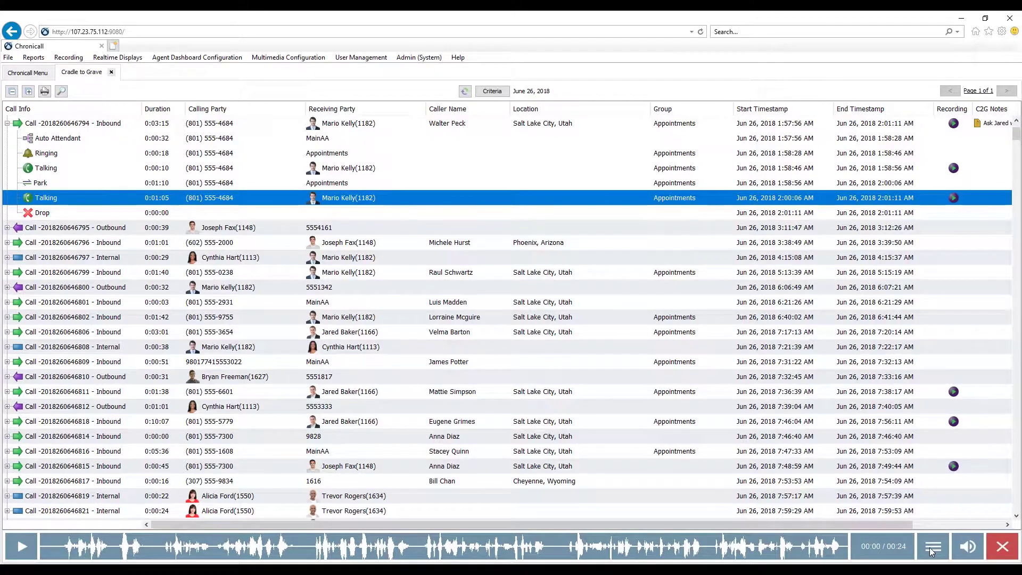
Play the recording at 2.0x speed and move the Recording column right after Call Info.
{"action": "left_click", "coordinate": [932, 548]}
{"action": "mouse_move", "coordinate": [944, 529]}
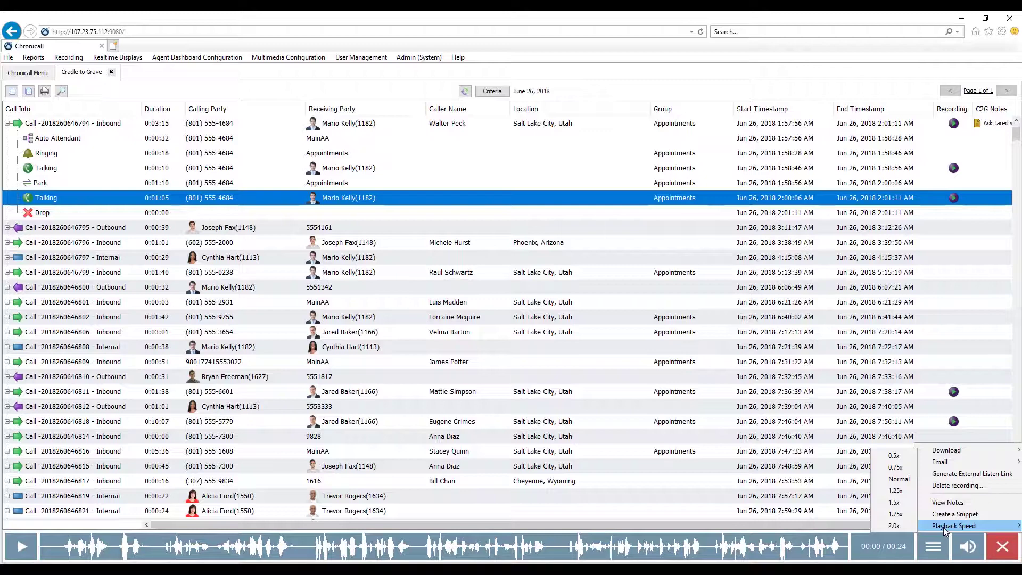
{"action": "left_click", "coordinate": [898, 527]}
{"action": "left_click", "coordinate": [22, 546]}
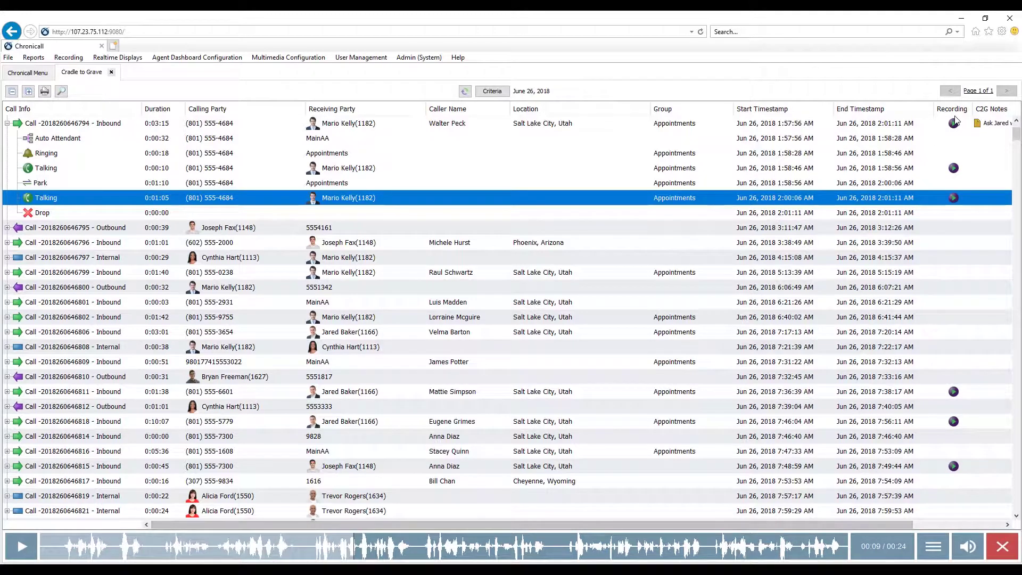
{"action": "left_click_drag", "start_coordinate": [956, 113], "coordinate": [160, 109]}
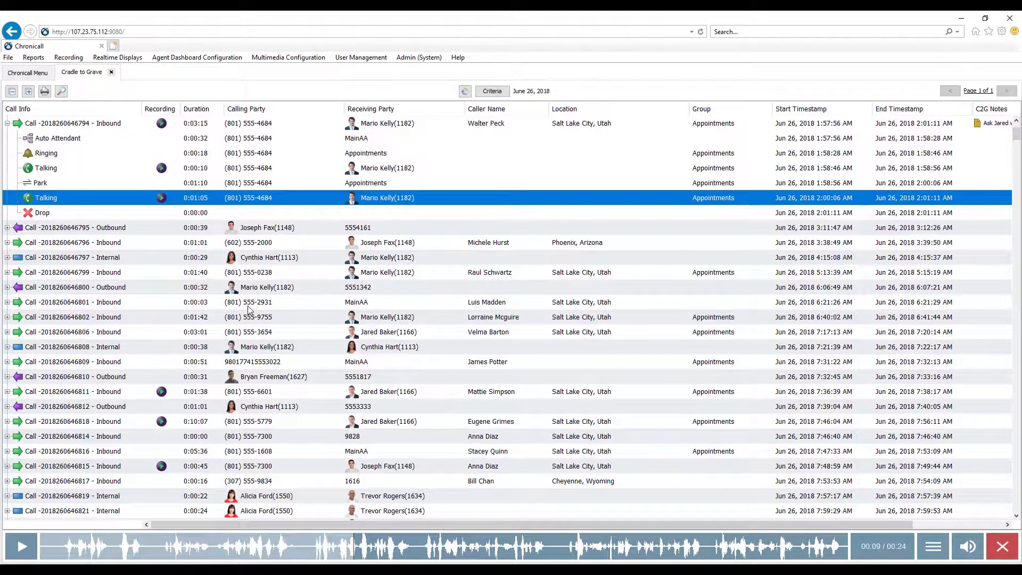
Go to Recording > Score Recordings in the main menu and select the Chronicall Demo Mode Campaign.
{"action": "left_click", "coordinate": [44, 75]}
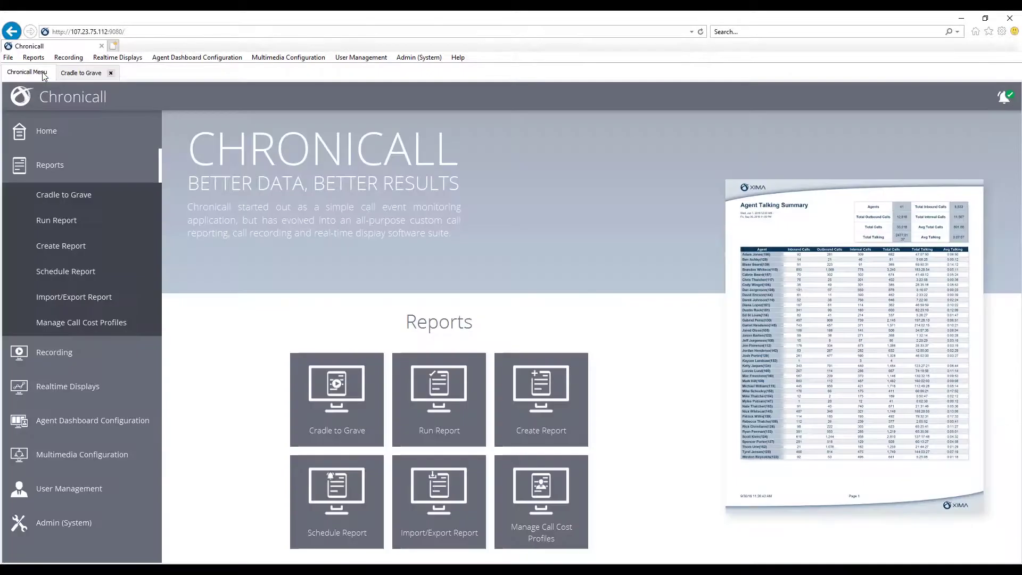
{"action": "left_click", "coordinate": [85, 349]}
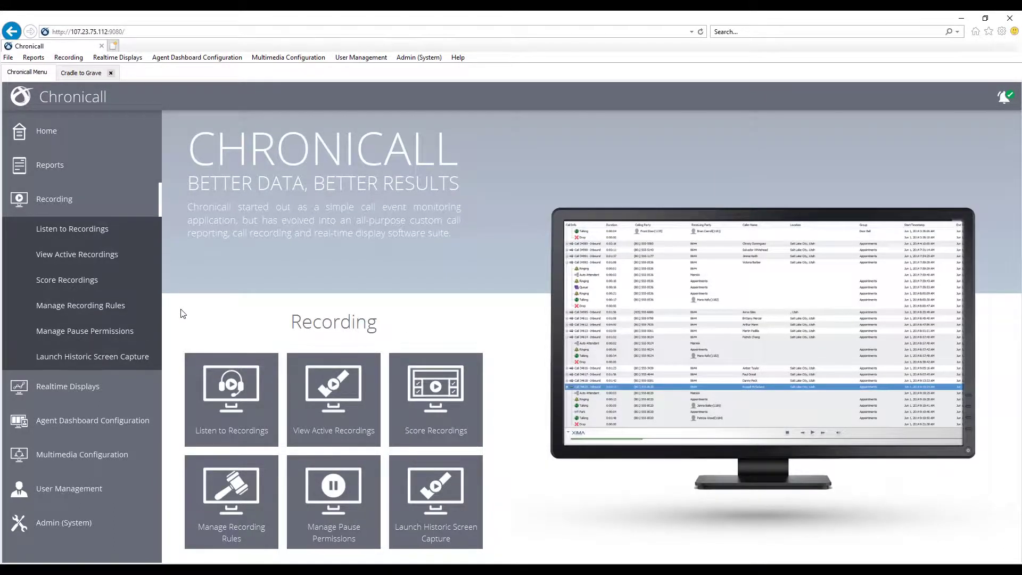
{"action": "left_click", "coordinate": [104, 282]}
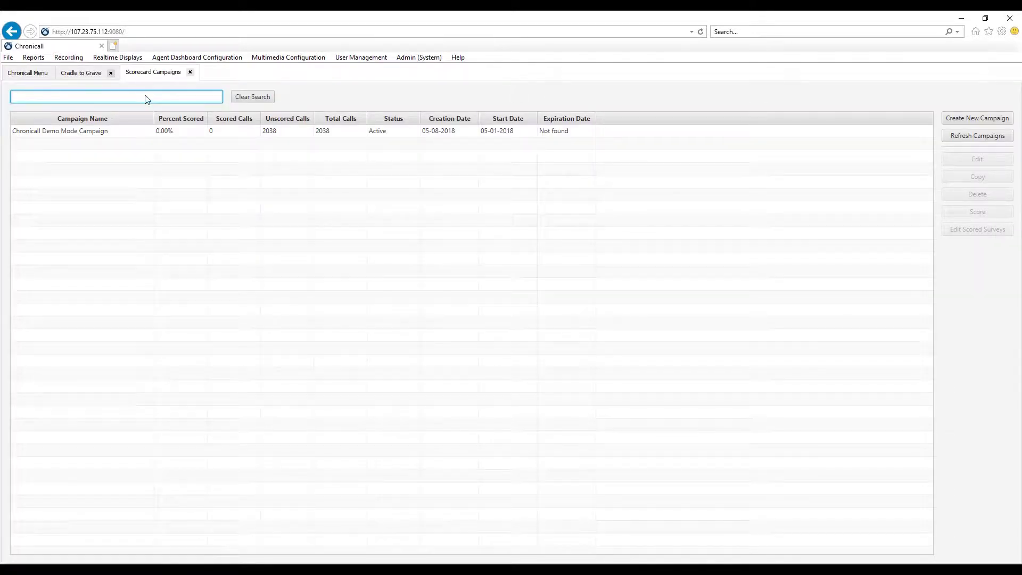
{"action": "left_click", "coordinate": [139, 135]}
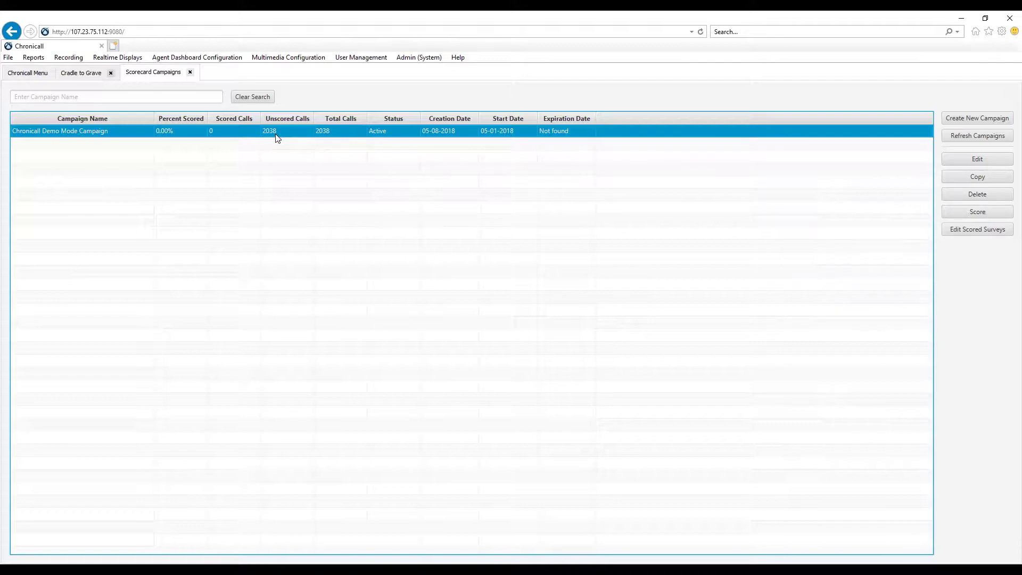
Score a demo campaign call: pause playback, rate question 2 as 10, answer the free-form question.
{"action": "left_click", "coordinate": [978, 213]}
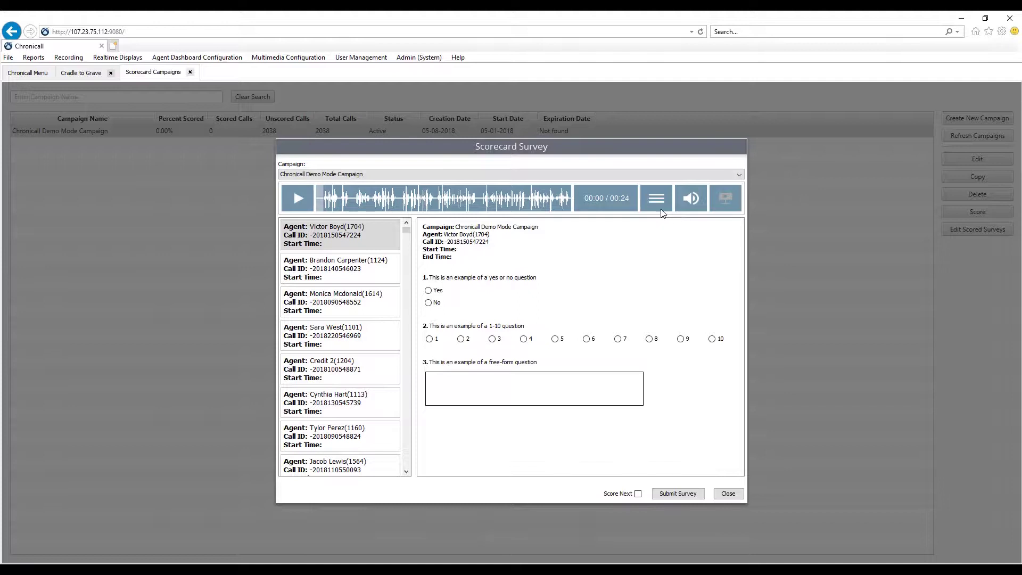
{"action": "left_click", "coordinate": [301, 193]}
{"action": "left_click", "coordinate": [711, 339]}
{"action": "left_click", "coordinate": [502, 391]}
Submit the survey with Score Next ticked, close it, and start a new campaign.
{"action": "left_click", "coordinate": [637, 493]}
{"action": "left_click", "coordinate": [684, 494]}
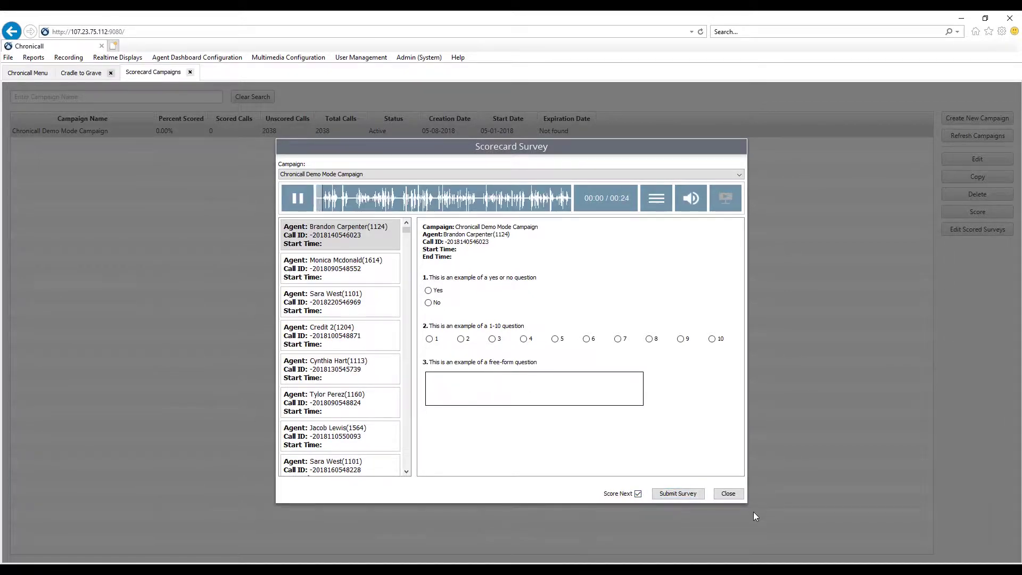
{"action": "left_click", "coordinate": [728, 493]}
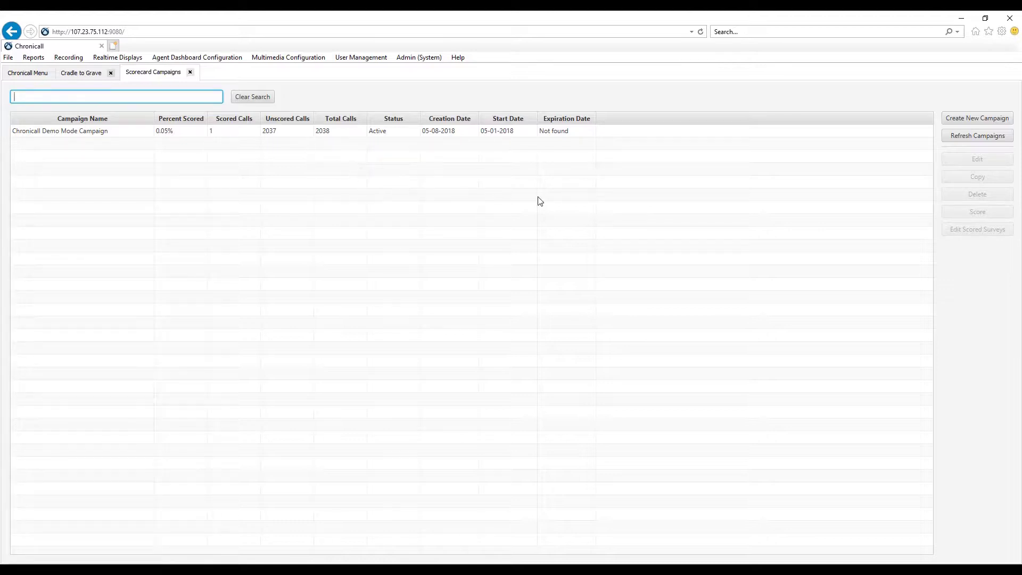
{"action": "left_click", "coordinate": [968, 117]}
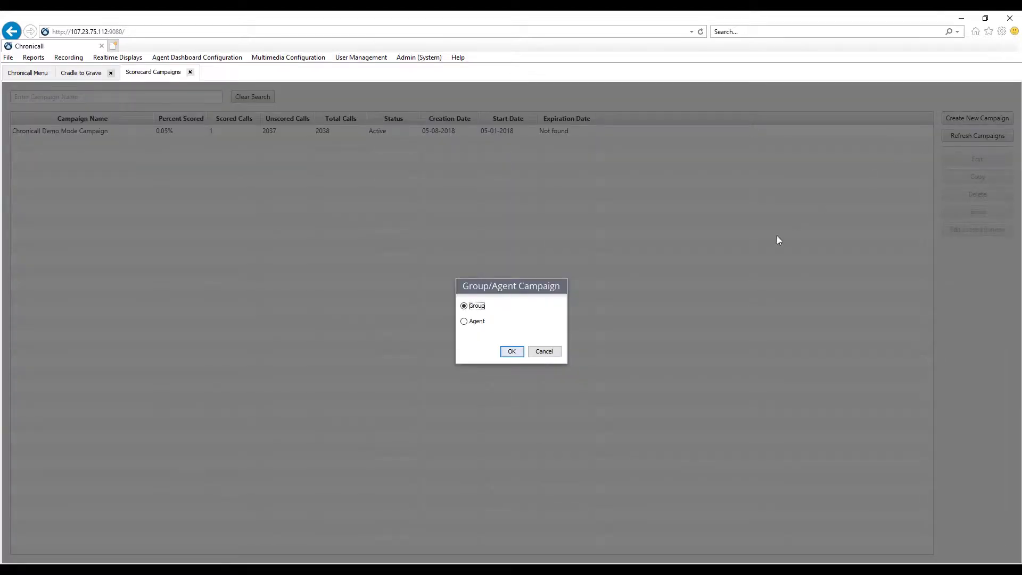
Make the new campaign agent-based with a start date of July 2, 2018.
{"action": "left_click", "coordinate": [485, 322]}
{"action": "left_click", "coordinate": [512, 355]}
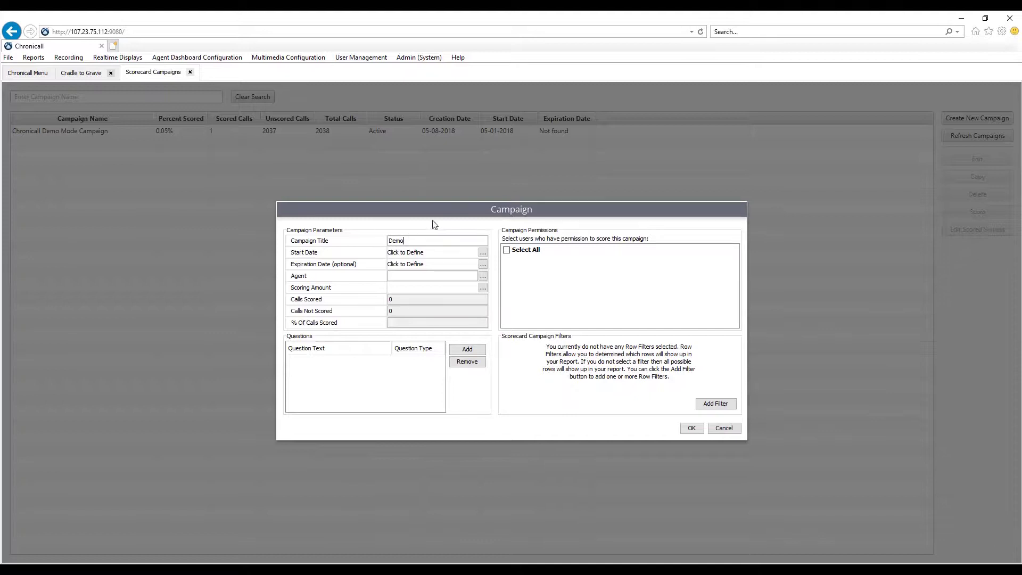
{"action": "left_click", "coordinate": [483, 253]}
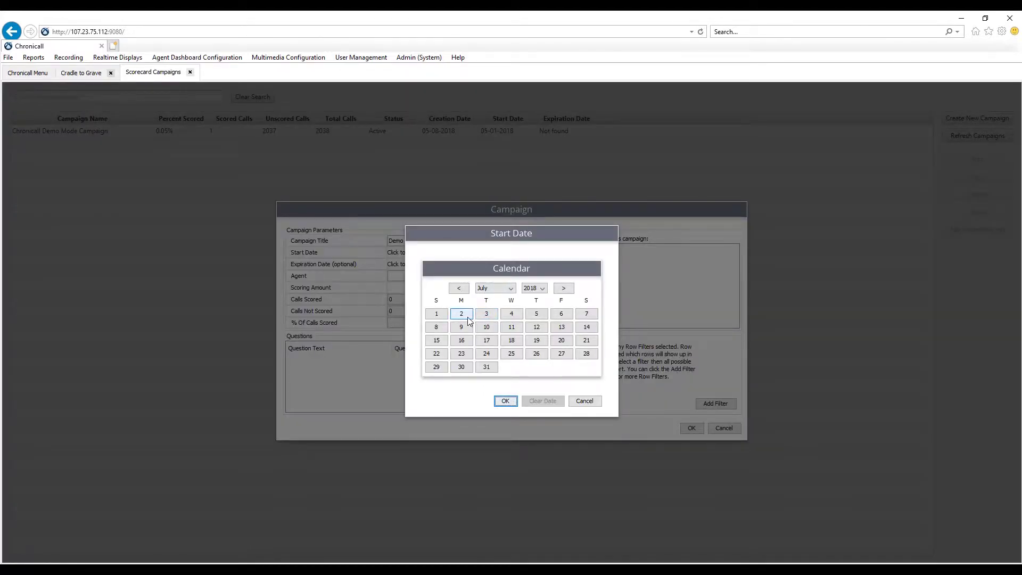
{"action": "left_click", "coordinate": [464, 316]}
{"action": "left_click", "coordinate": [506, 402]}
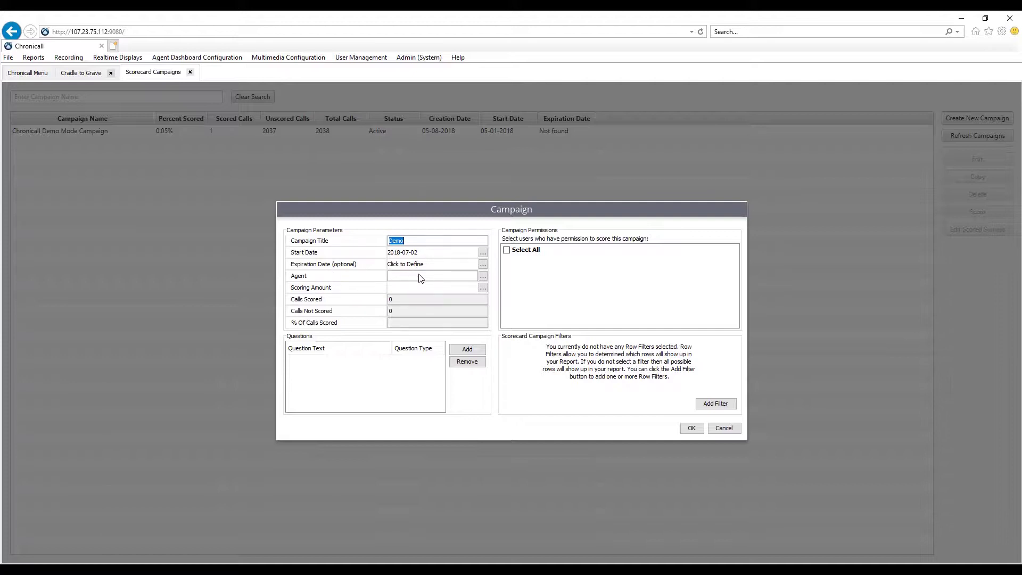
Assign six agents to the Demo campaign.
{"action": "left_click", "coordinate": [482, 276]}
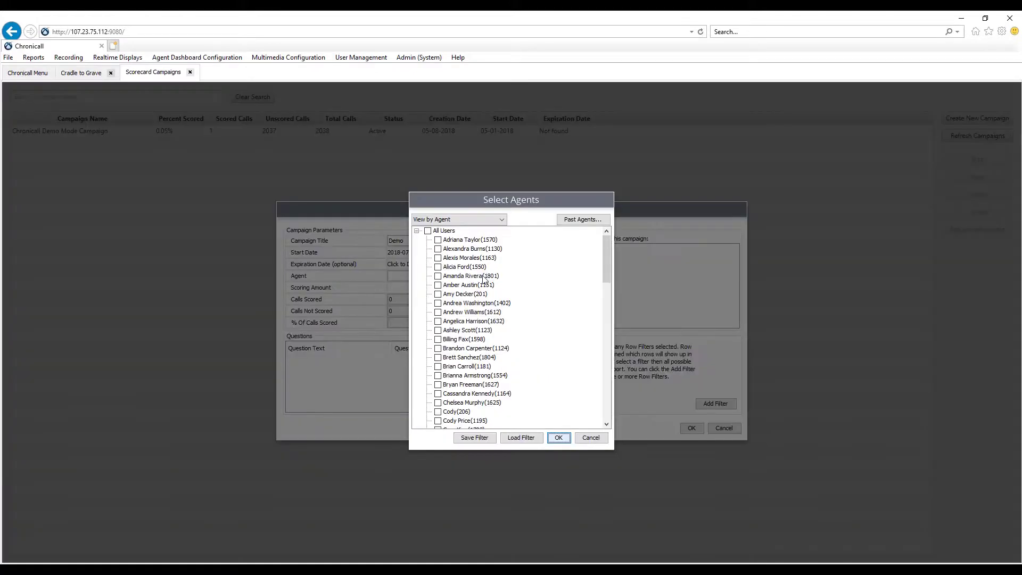
{"action": "left_click", "coordinate": [446, 240]}
{"action": "left_click", "coordinate": [453, 258]}
{"action": "left_click", "coordinate": [462, 294]}
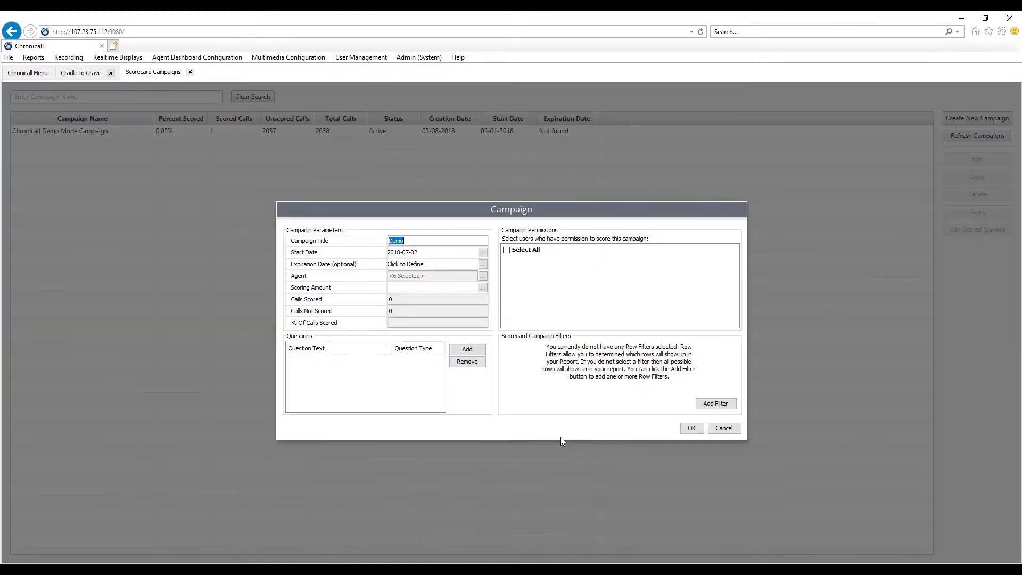
{"action": "left_click", "coordinate": [558, 437]}
Set the scoring amount to 25% of calls per agent.
{"action": "left_click", "coordinate": [482, 287]}
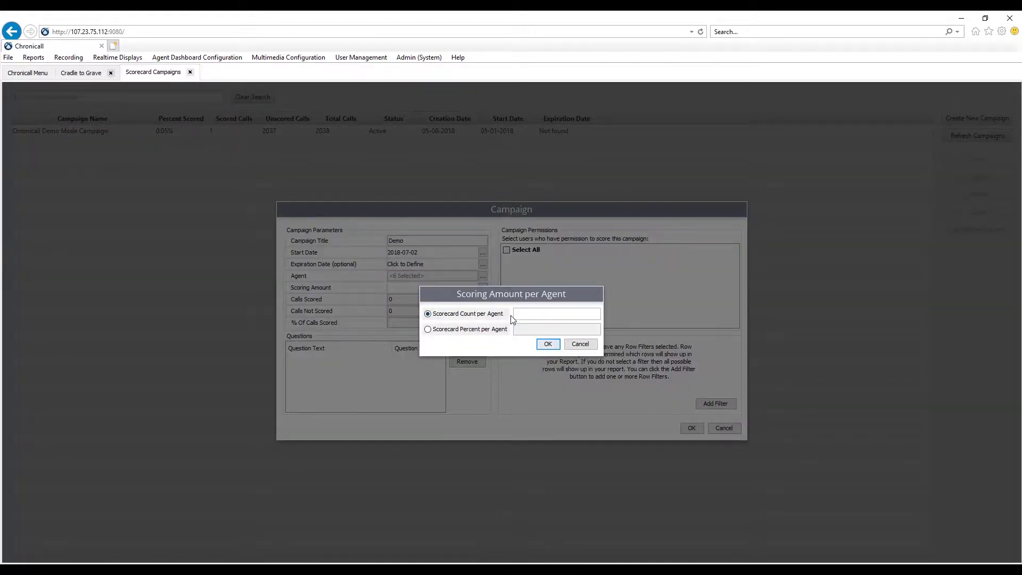
{"action": "left_click", "coordinate": [464, 330]}
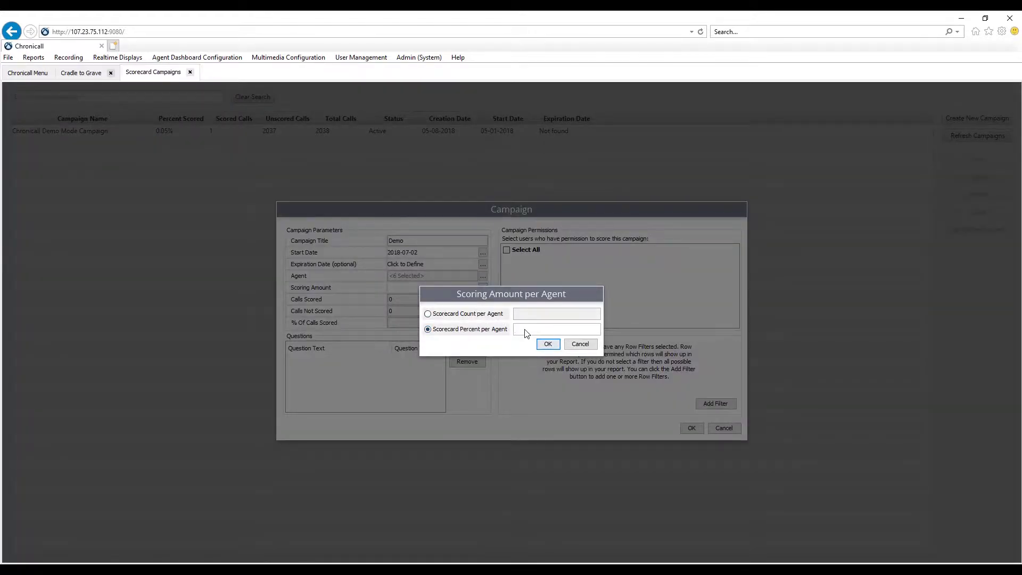
{"action": "type", "text": "25"}
{"action": "left_click", "coordinate": [548, 345]}
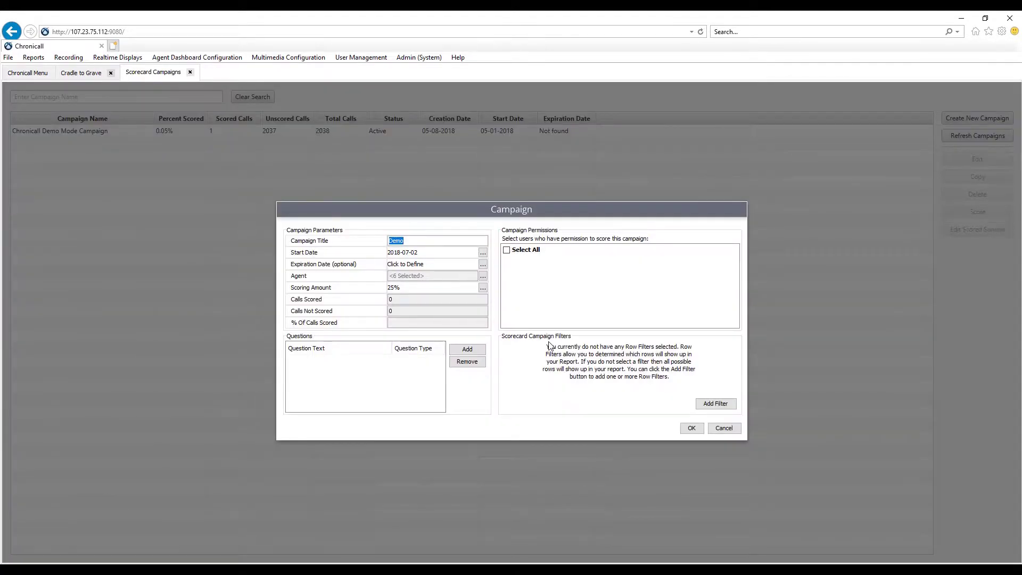
{"action": "left_click", "coordinate": [470, 351]}
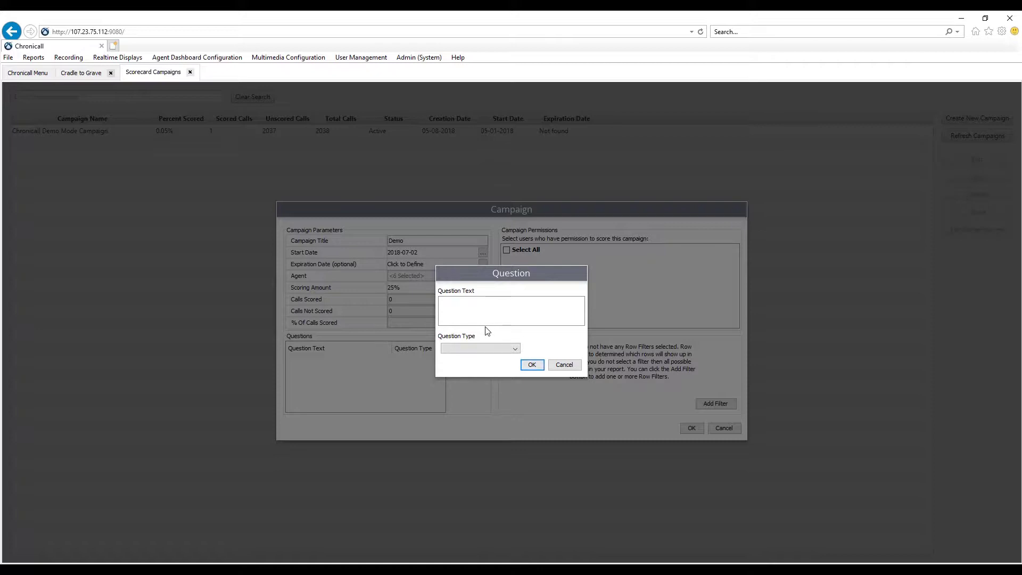
{"action": "left_click", "coordinate": [563, 364]}
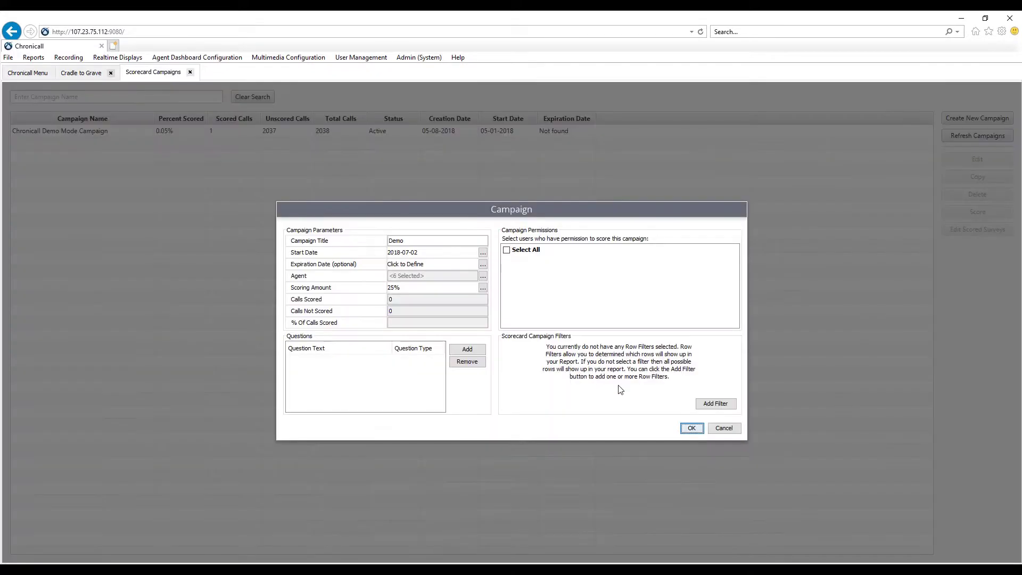
Add an example Call Duration > 0:05:00 filter, then cancel the campaign without saving.
{"action": "left_click", "coordinate": [715, 404]}
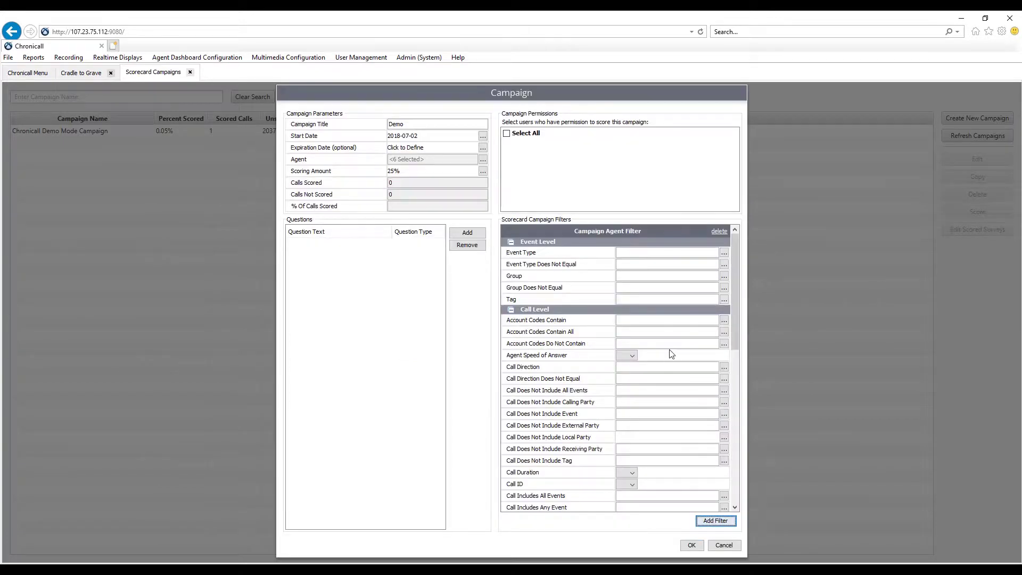
{"action": "left_click", "coordinate": [633, 472]}
{"action": "left_click", "coordinate": [620, 490]}
{"action": "left_click", "coordinate": [682, 472]}
{"action": "type", "text": "5 : 00"}
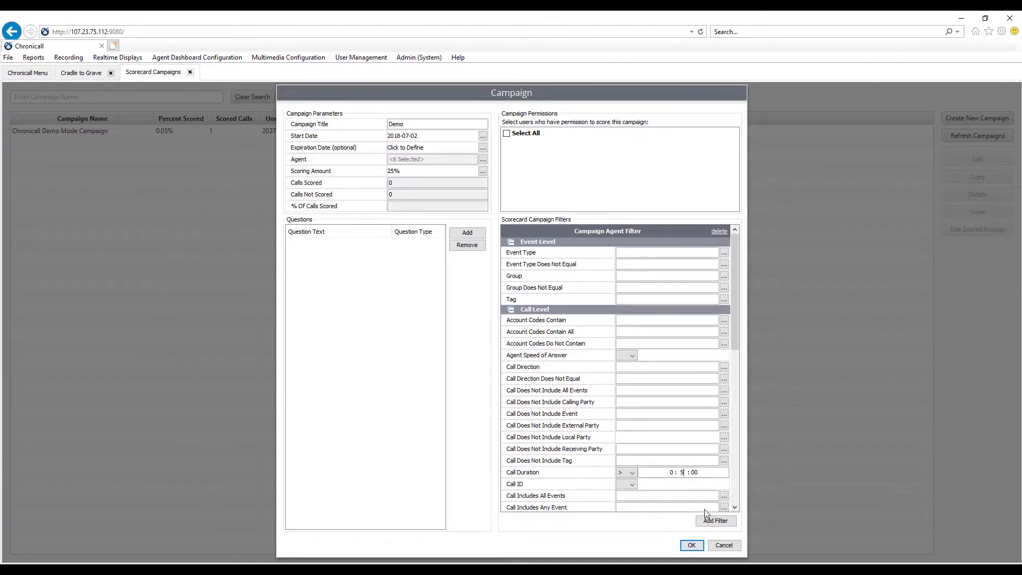
{"action": "left_click", "coordinate": [723, 545]}
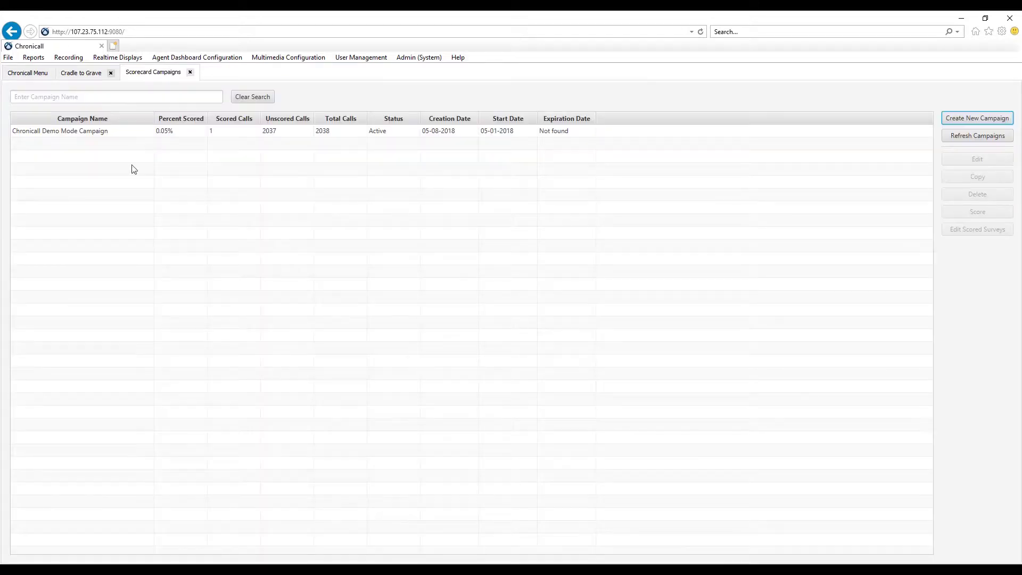
Open the Recording Monitor showing 34 ports with live calls, then return to the Chronicall Menu.
{"action": "left_click", "coordinate": [38, 74]}
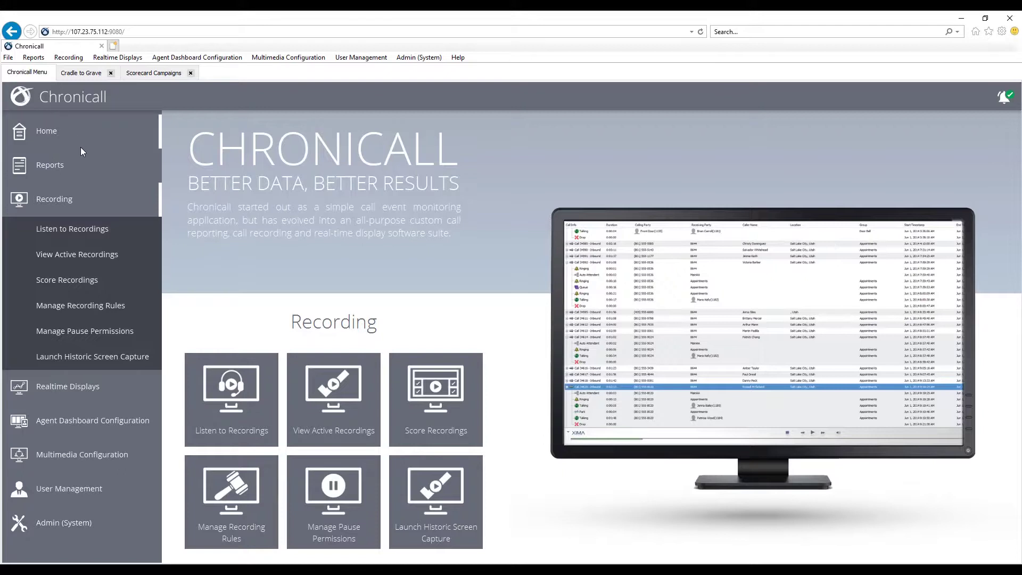
{"action": "left_click", "coordinate": [112, 250]}
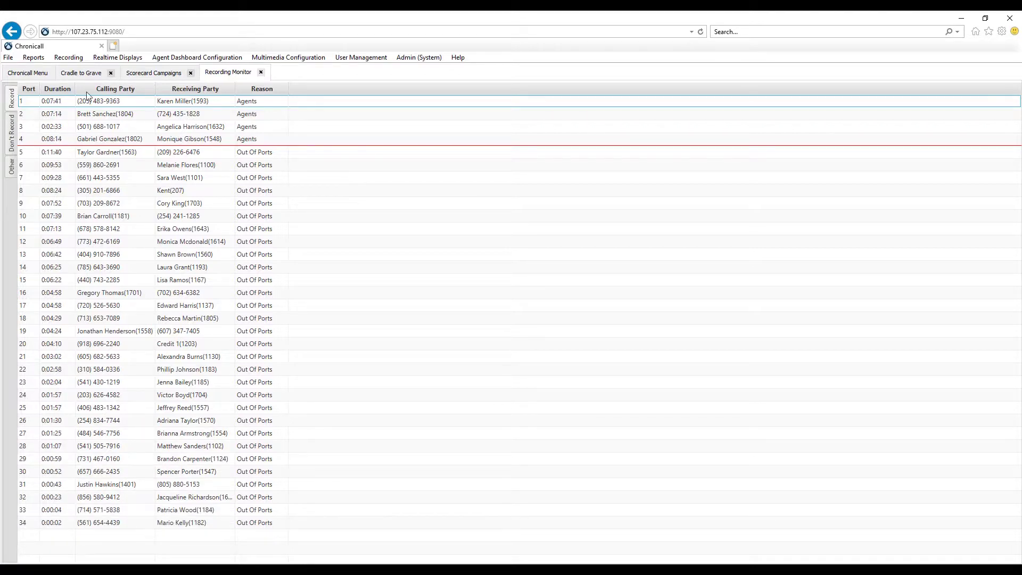
{"action": "left_click", "coordinate": [40, 77]}
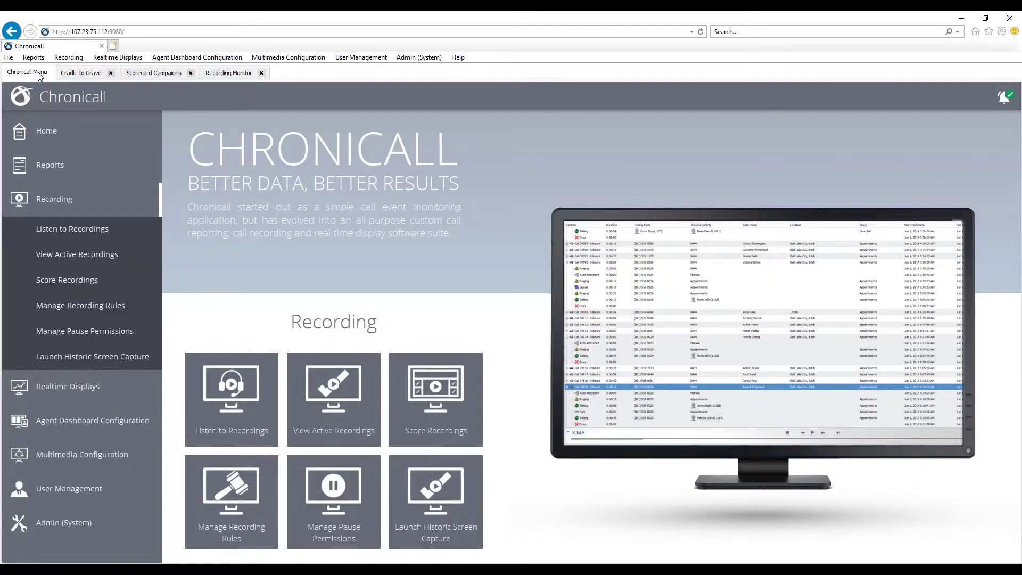
Start a new recording rule based on the Group template.
{"action": "left_click", "coordinate": [109, 307]}
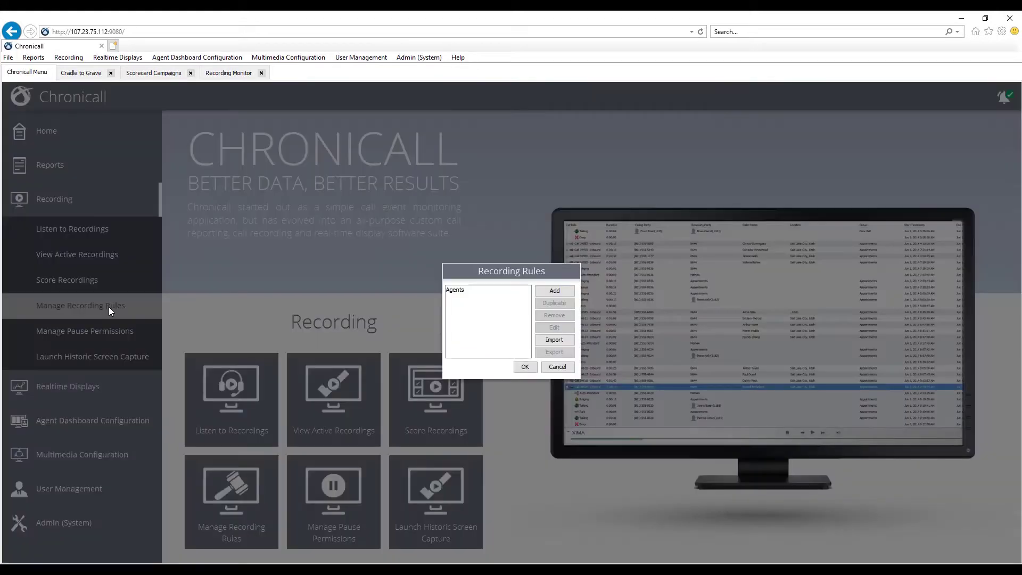
{"action": "left_click", "coordinate": [554, 291]}
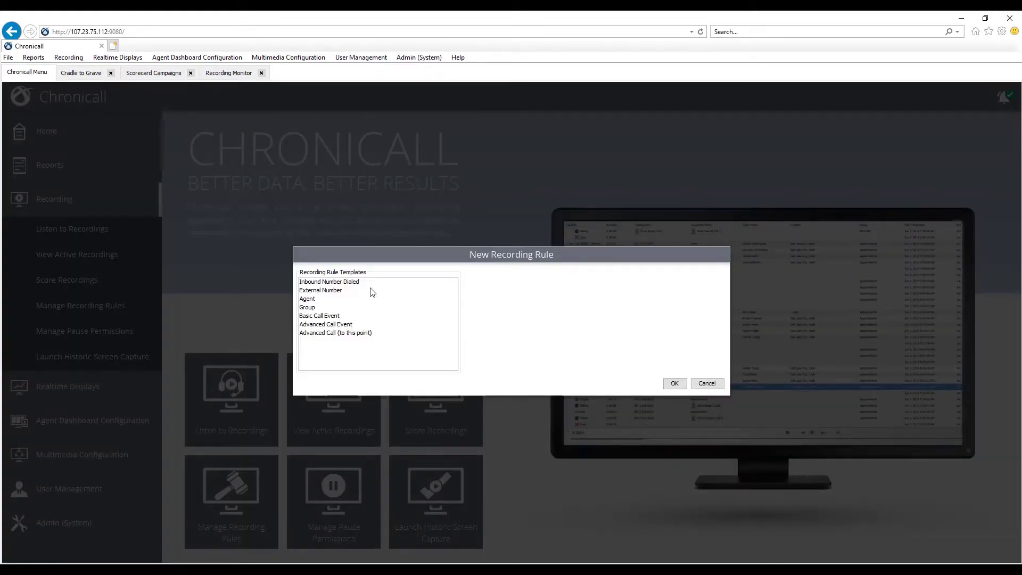
{"action": "left_click", "coordinate": [349, 283]}
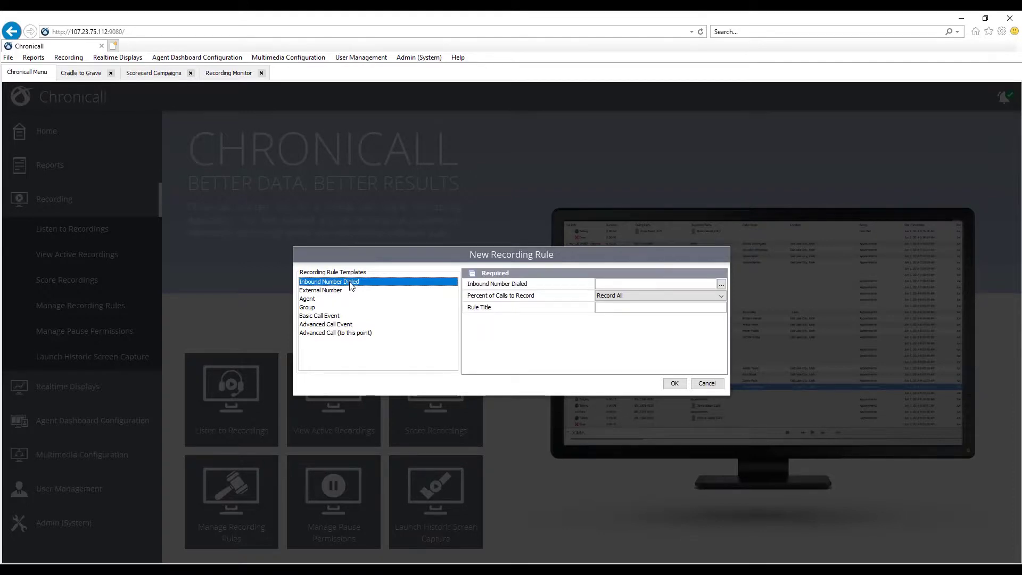
{"action": "left_click", "coordinate": [329, 292]}
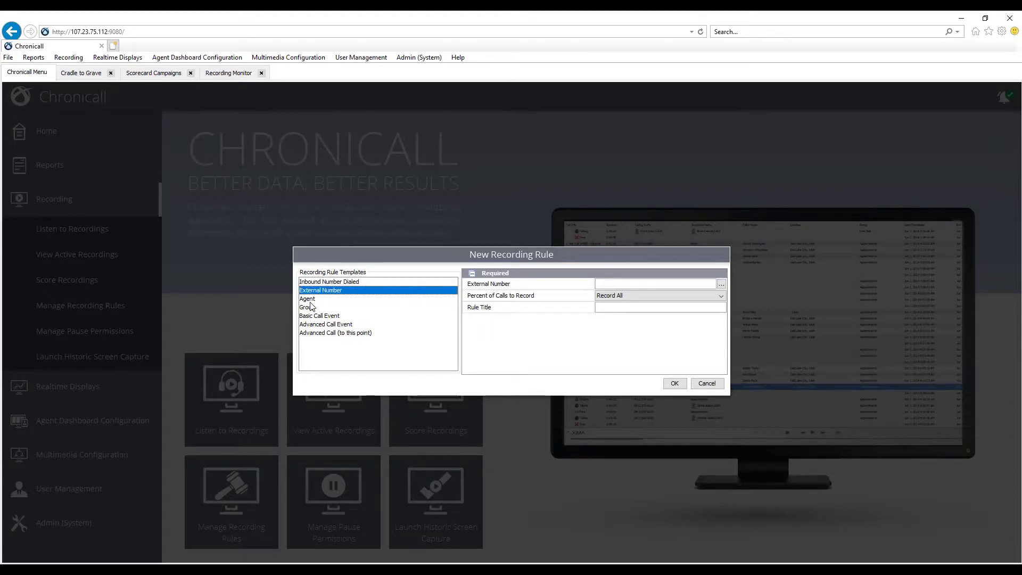
{"action": "left_click", "coordinate": [310, 301]}
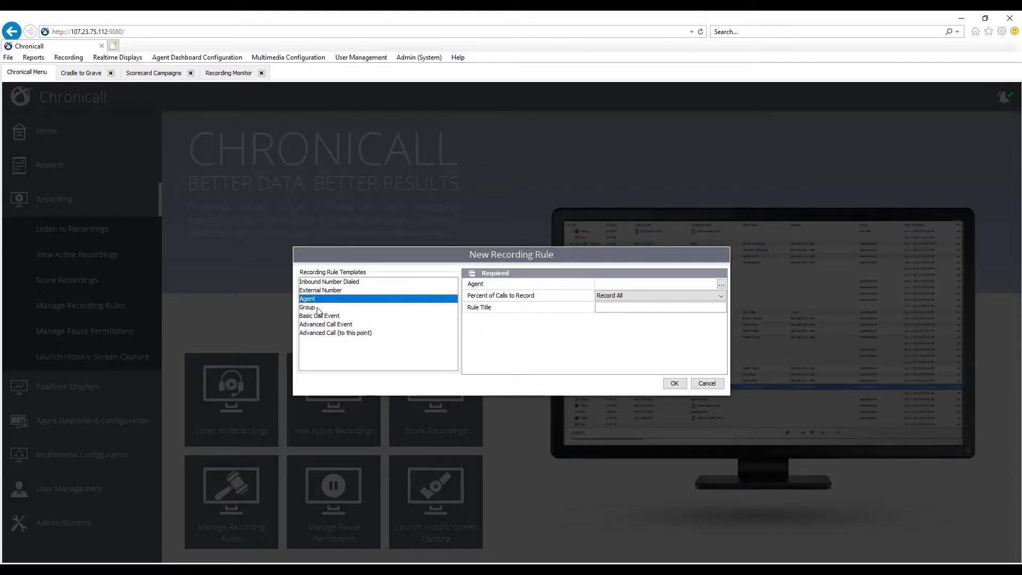
{"action": "left_click", "coordinate": [317, 308]}
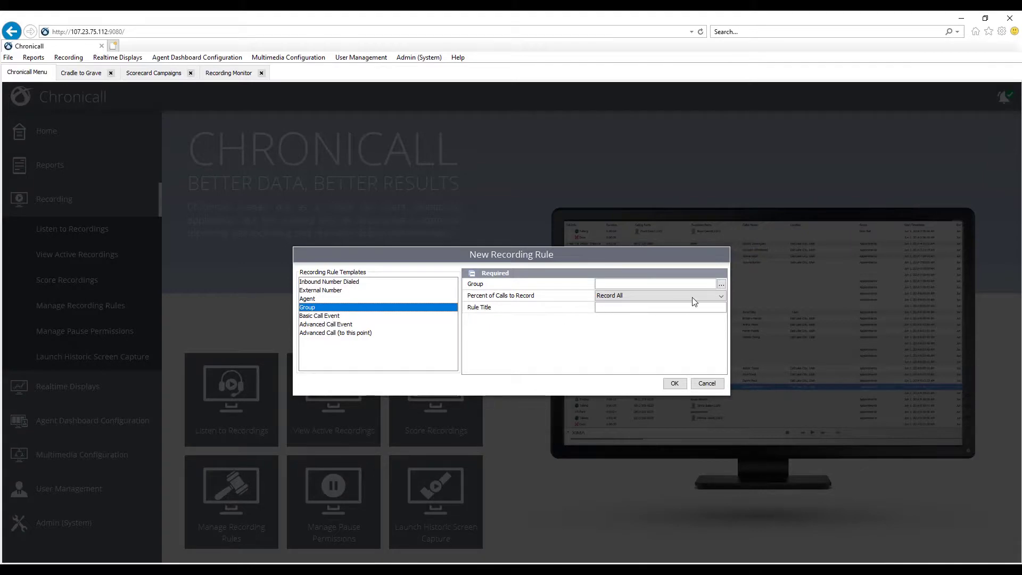
Apply the rule to the Appointments and Main groups, recording 50% of calls.
{"action": "left_click", "coordinate": [721, 283]}
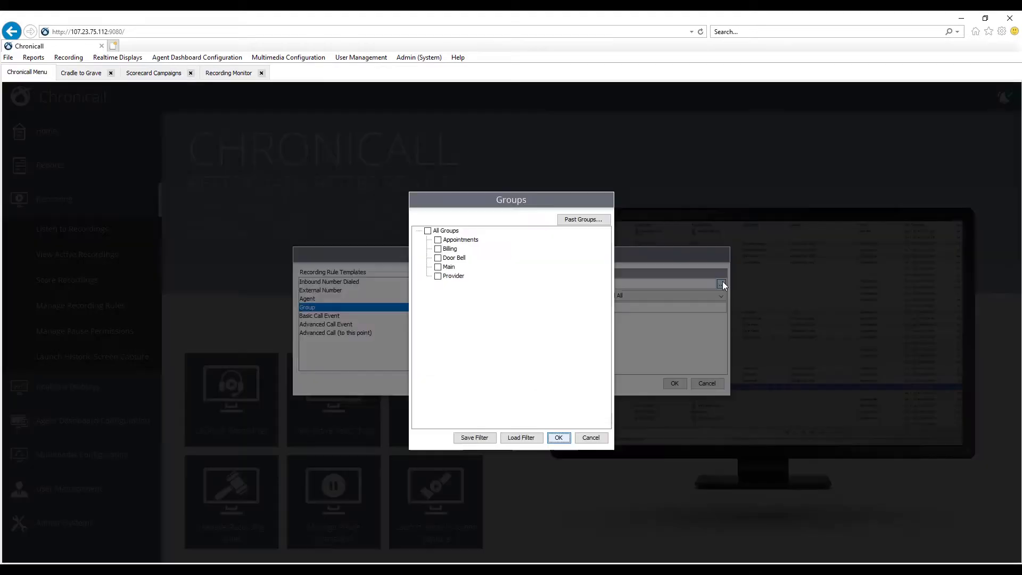
{"action": "left_click", "coordinate": [461, 241]}
{"action": "left_click", "coordinate": [449, 269]}
{"action": "left_click", "coordinate": [558, 438]}
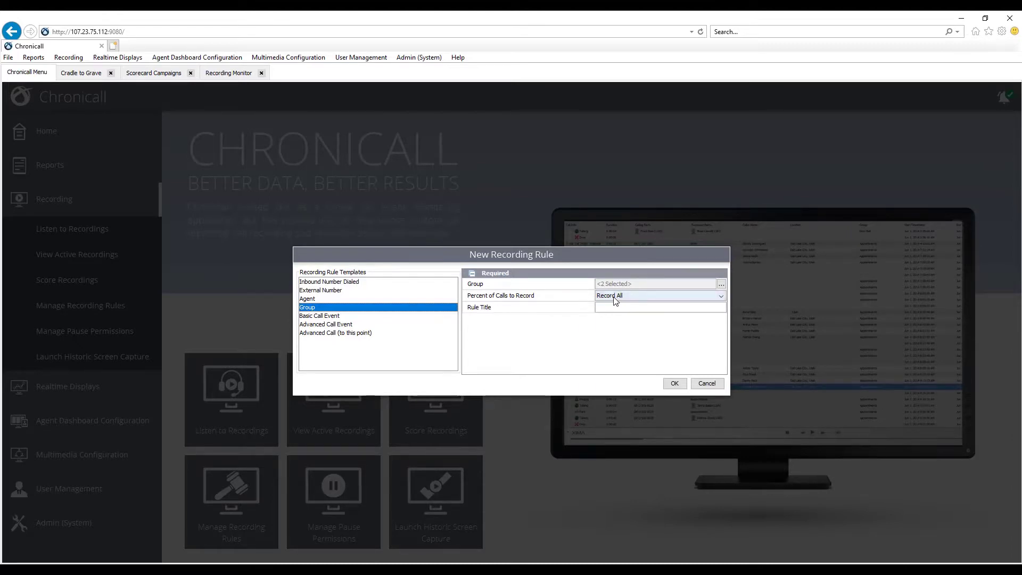
{"action": "left_click", "coordinate": [641, 295]}
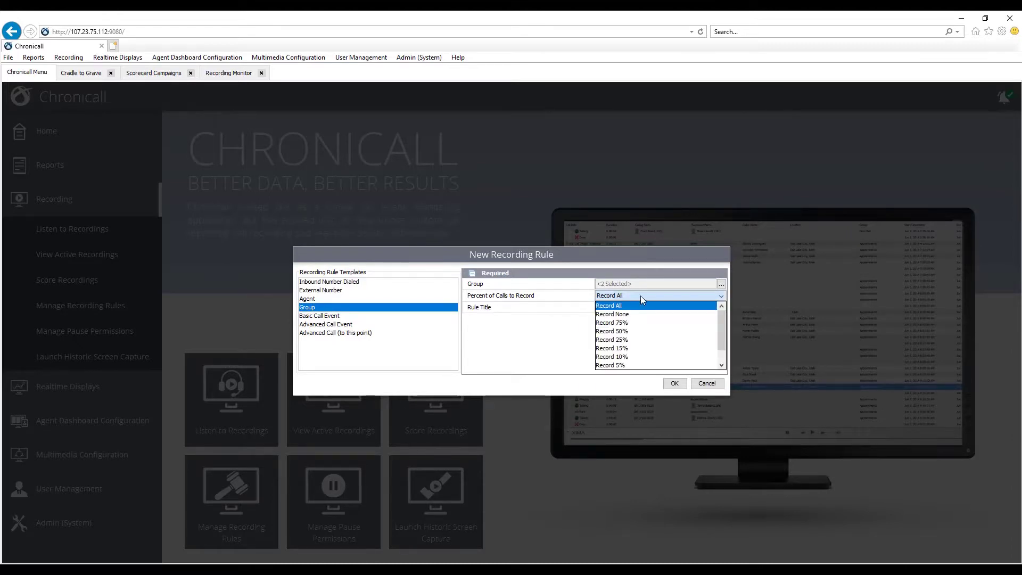
{"action": "left_click", "coordinate": [645, 332]}
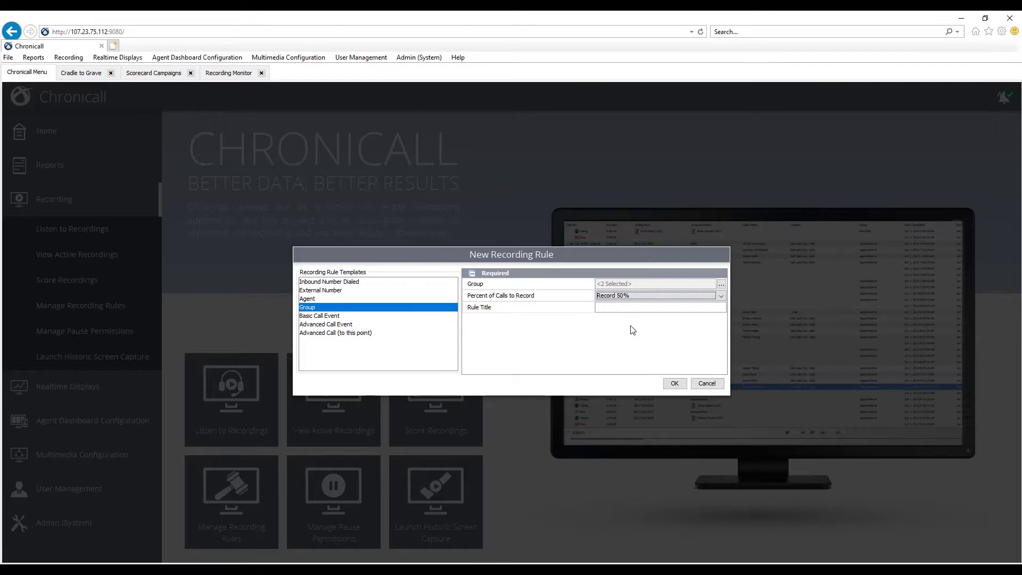
Title the rule 'Group' and save it to the Recording Rules list.
{"action": "left_click", "coordinate": [607, 308]}
{"action": "type", "text": "Grou"}
{"action": "left_click", "coordinate": [675, 383]}
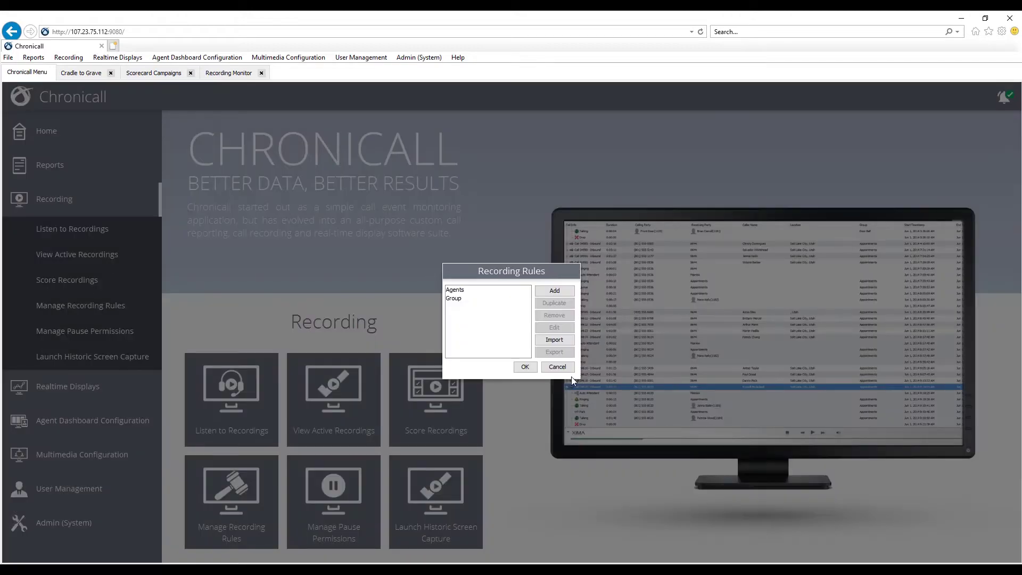
{"action": "left_click", "coordinate": [524, 366]}
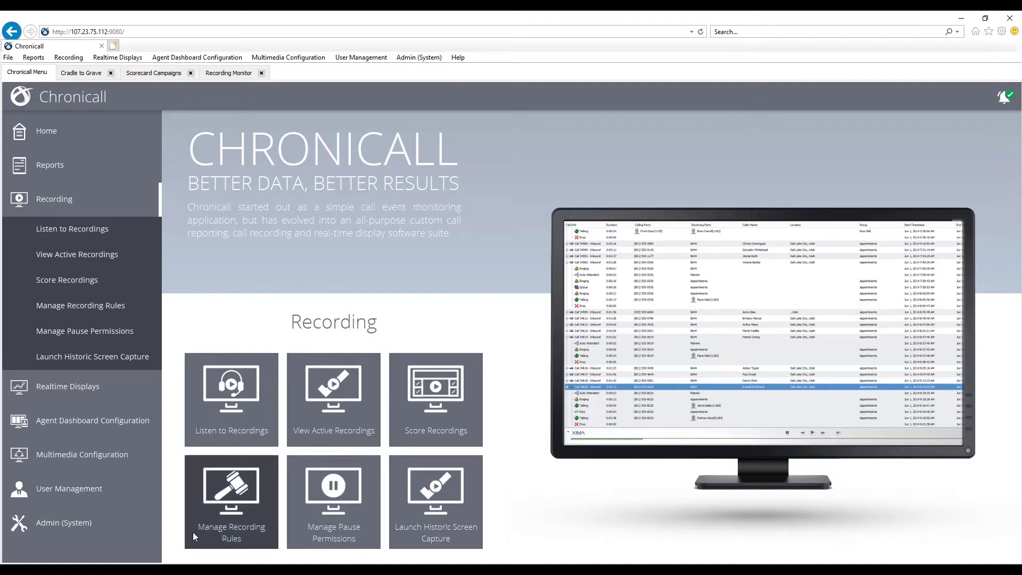
Open Privacy Tools under Admin (System) and choose Delete Personal Data.
{"action": "left_click", "coordinate": [111, 511]}
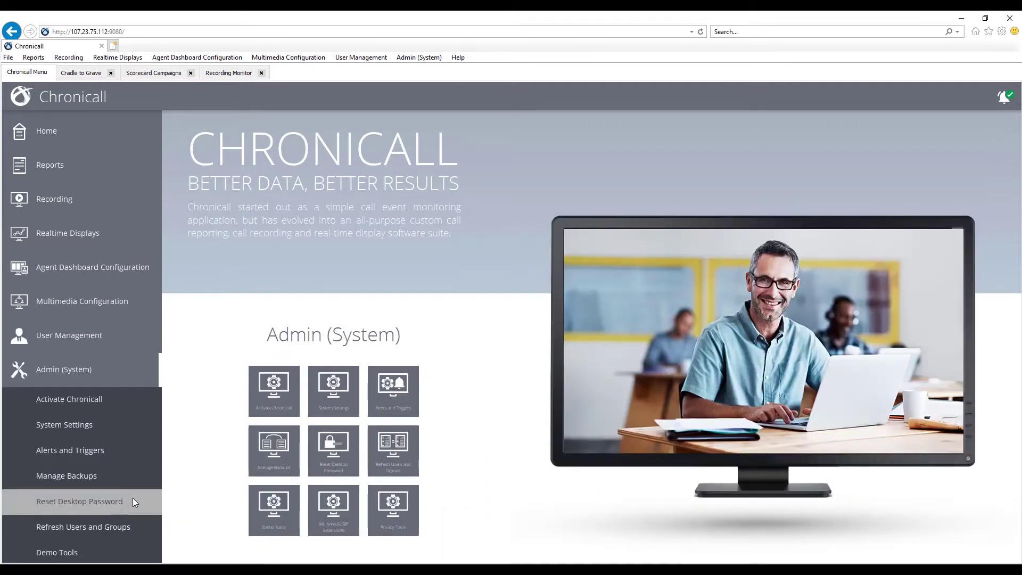
{"action": "left_click", "coordinate": [390, 511]}
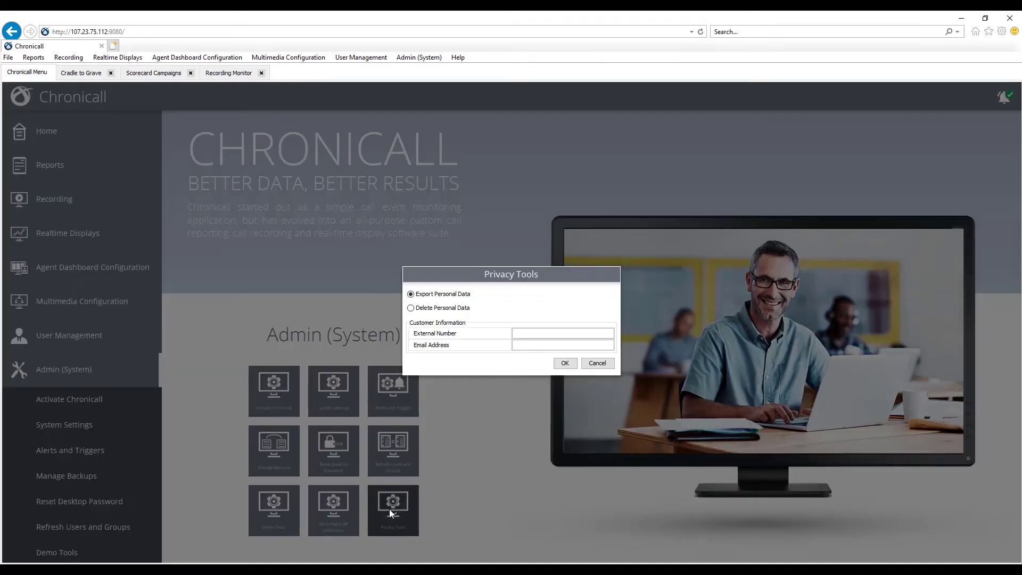
{"action": "left_click", "coordinate": [439, 308]}
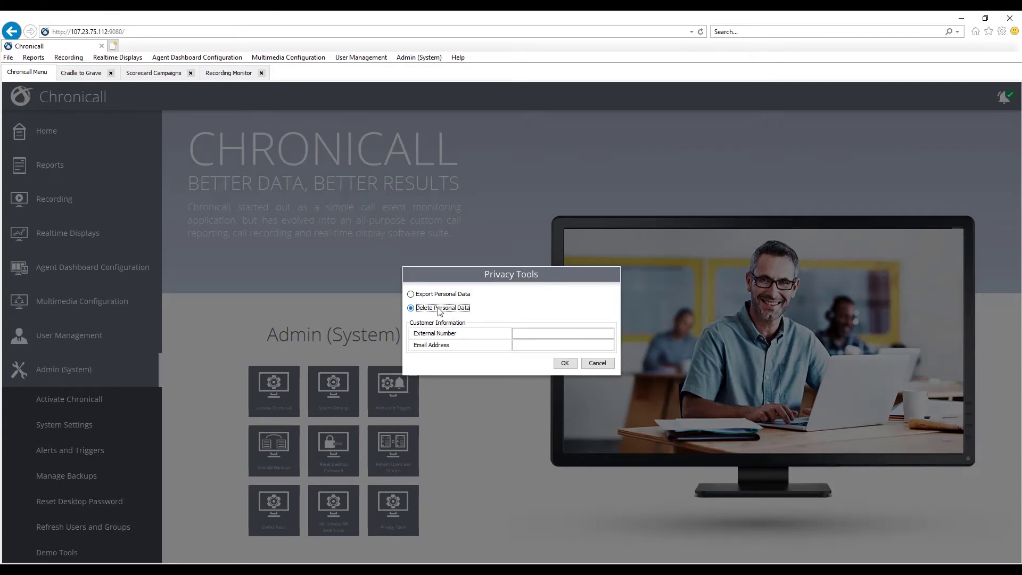